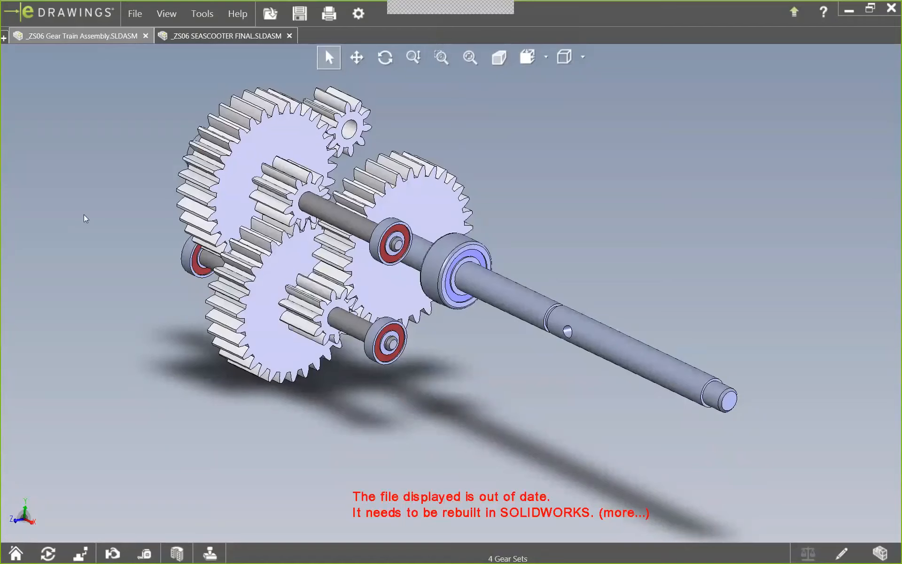
- View the _ZS06 SEASCOOTER FINAL assembly model, and switch to the CADTalk Standalone Host in a maximized window
left_click(207, 37)
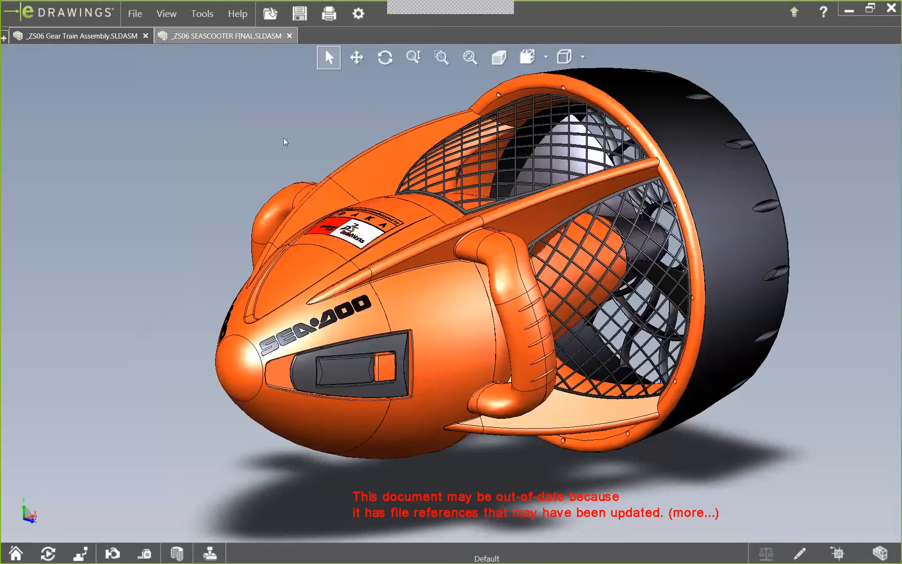
left_click(850, 14)
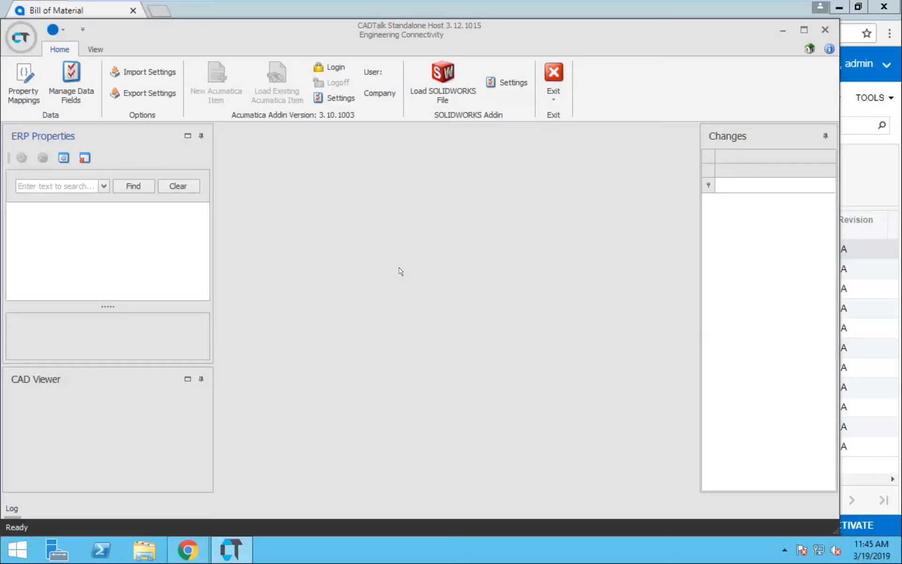
double_click(526, 26)
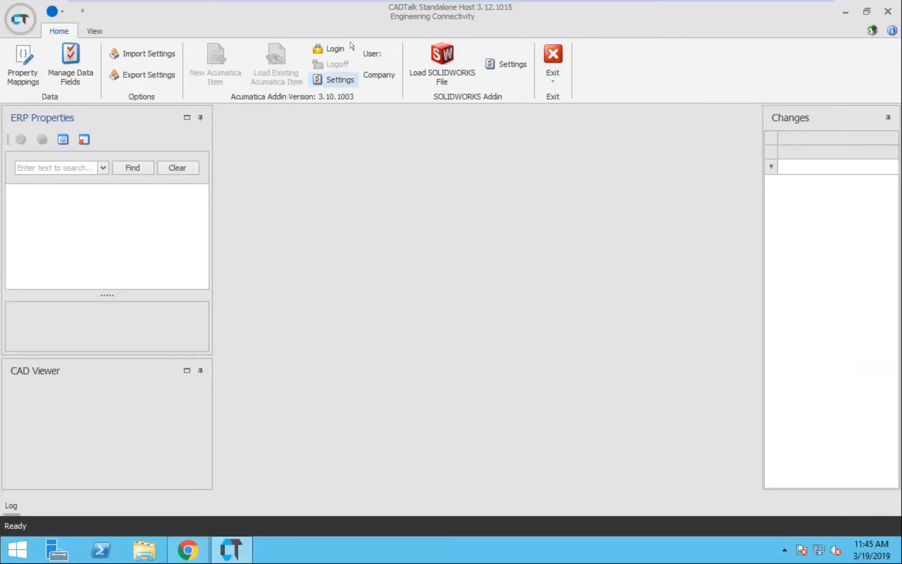
- Log in to Acumatica with the saved credentials for the CADTalk company
left_click(332, 48)
left_click(425, 313)
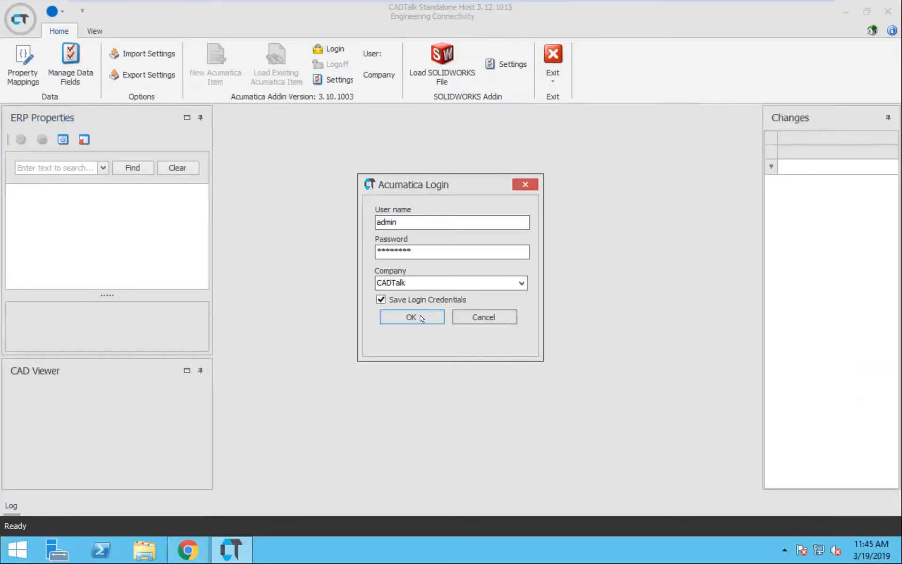
left_click(420, 315)
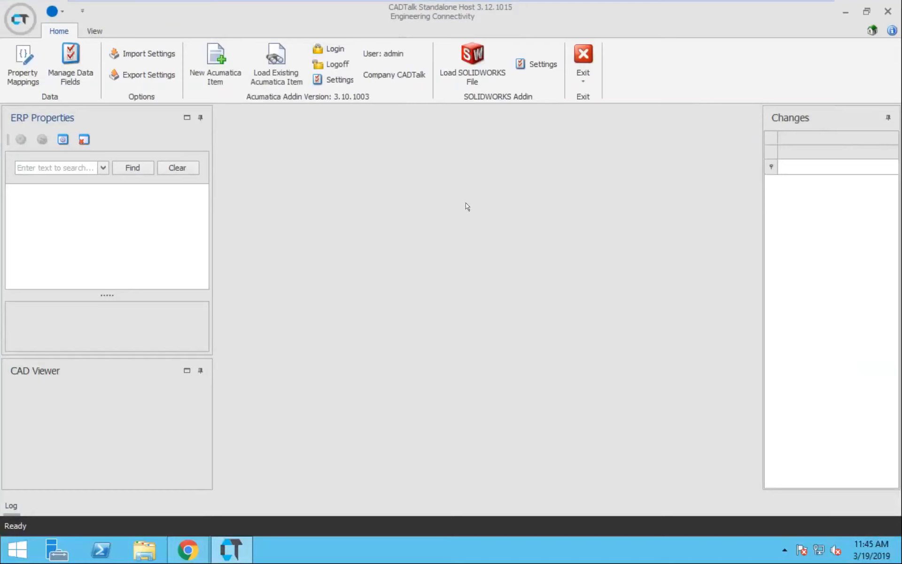
- Load the SOLIDWORKS assembly file _ZS06 Gear Train Assembly.SLDASM using its 4 Gear Sets BOM
left_click(474, 55)
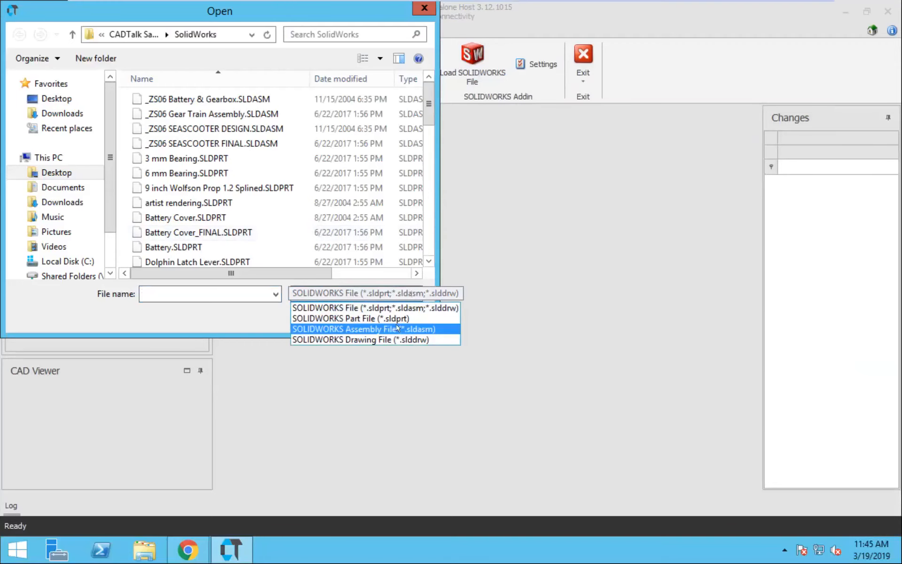
left_click(399, 328)
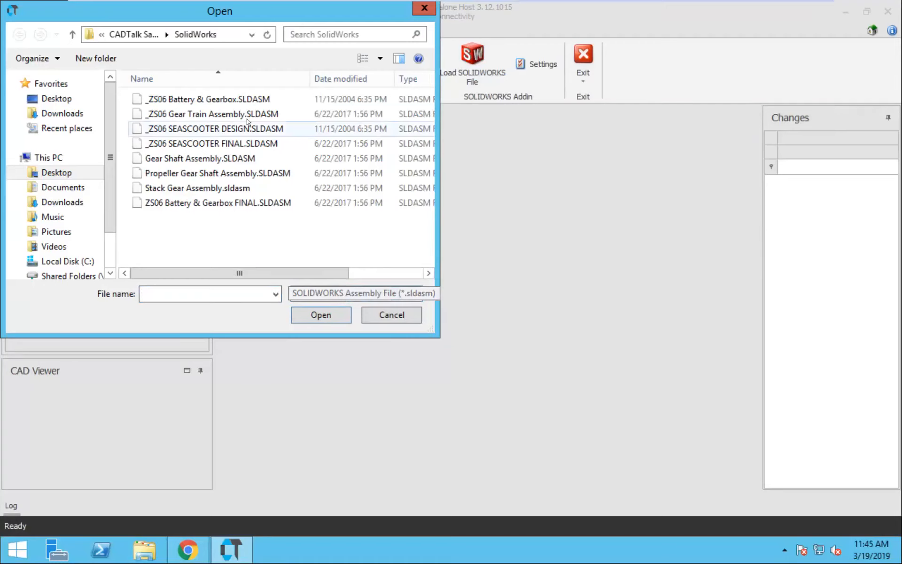
left_click(233, 113)
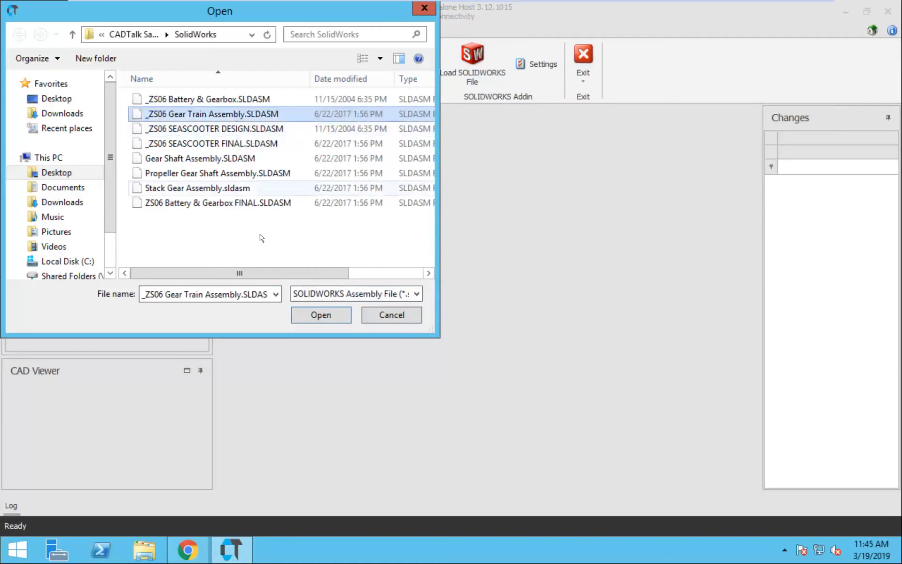
left_click(318, 316)
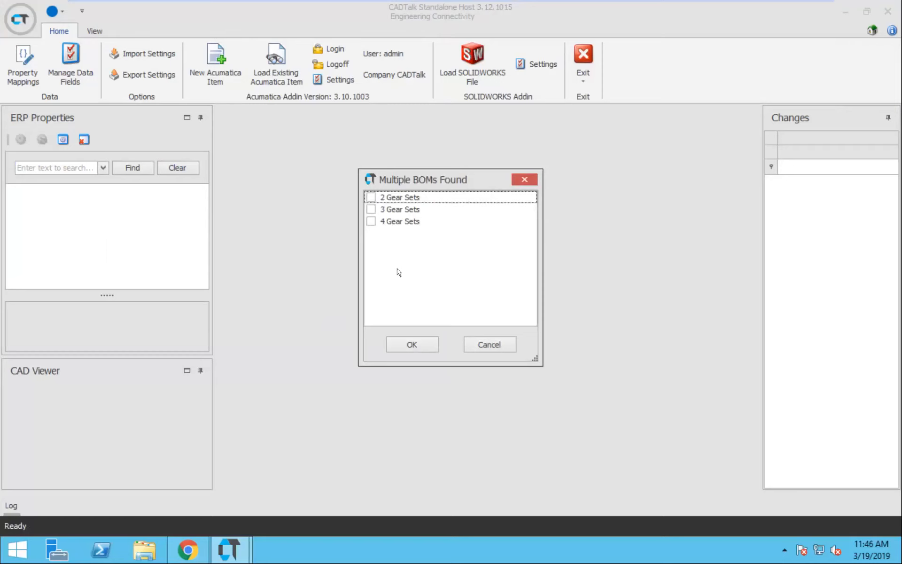
left_click(371, 221)
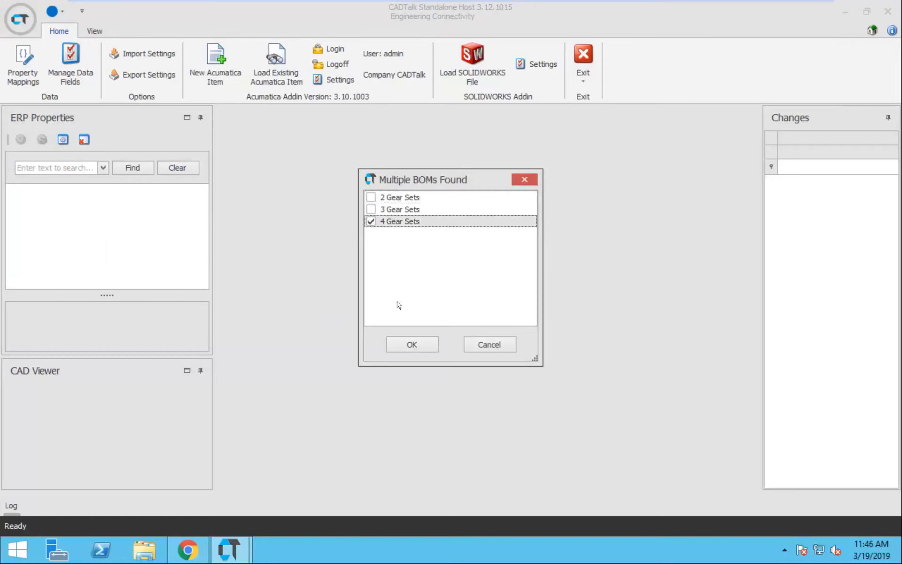
left_click(408, 344)
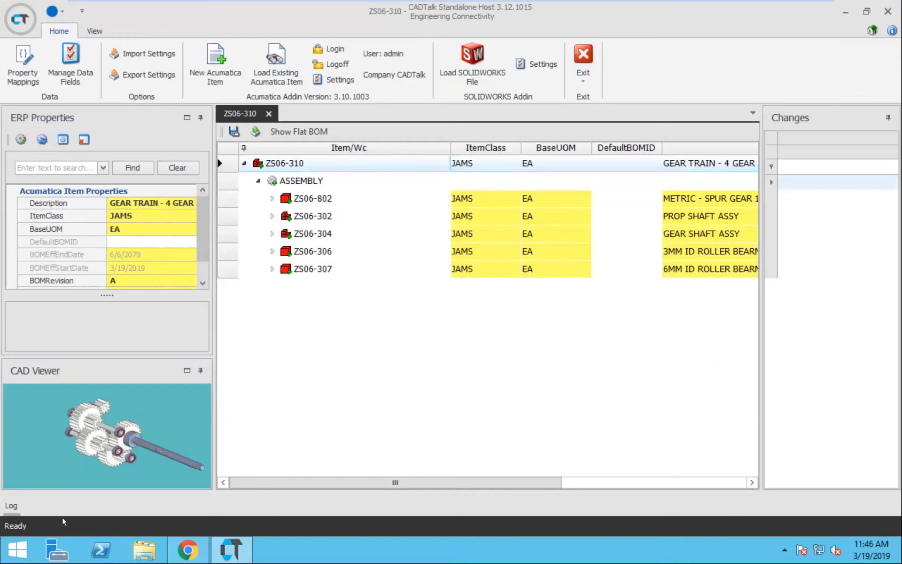
- Review the top-level ASSEMBLY operation and the ZS06-310 item properties, and save the BOM to Acumatica
left_click(223, 180)
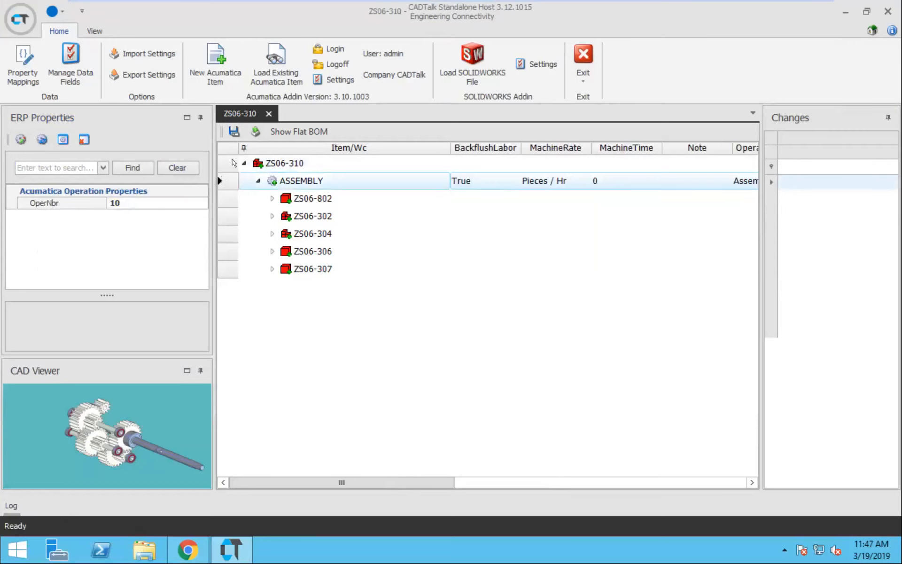
left_click(227, 160)
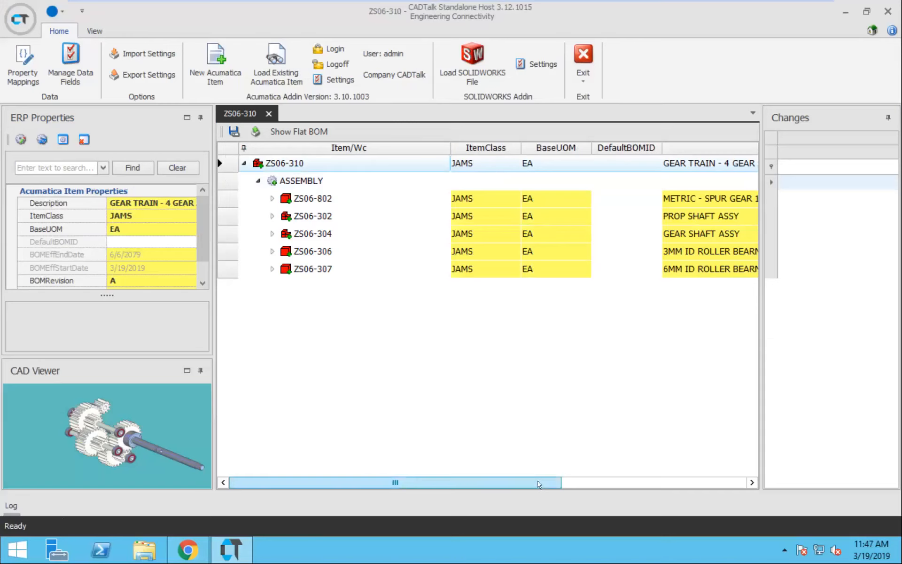
left_click_drag(538, 481, 498, 459)
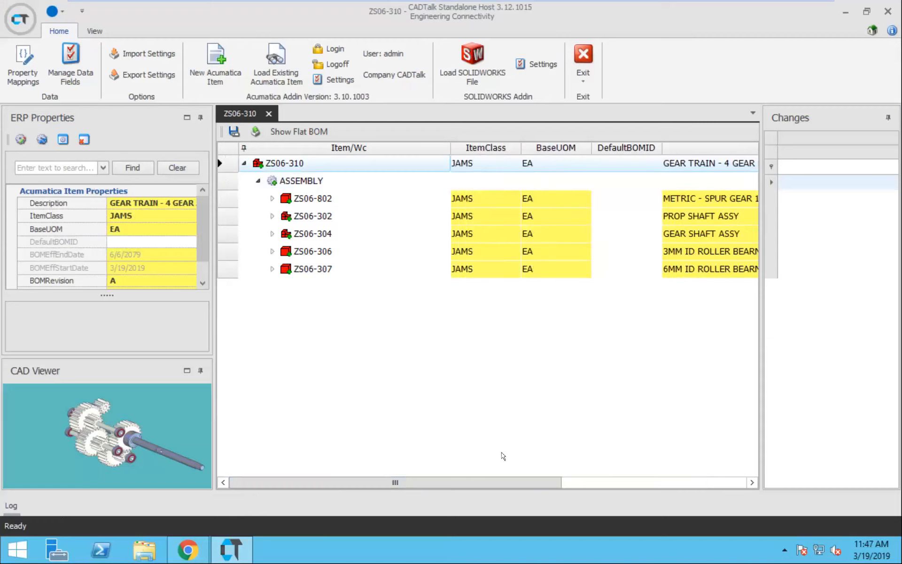
left_click(228, 128)
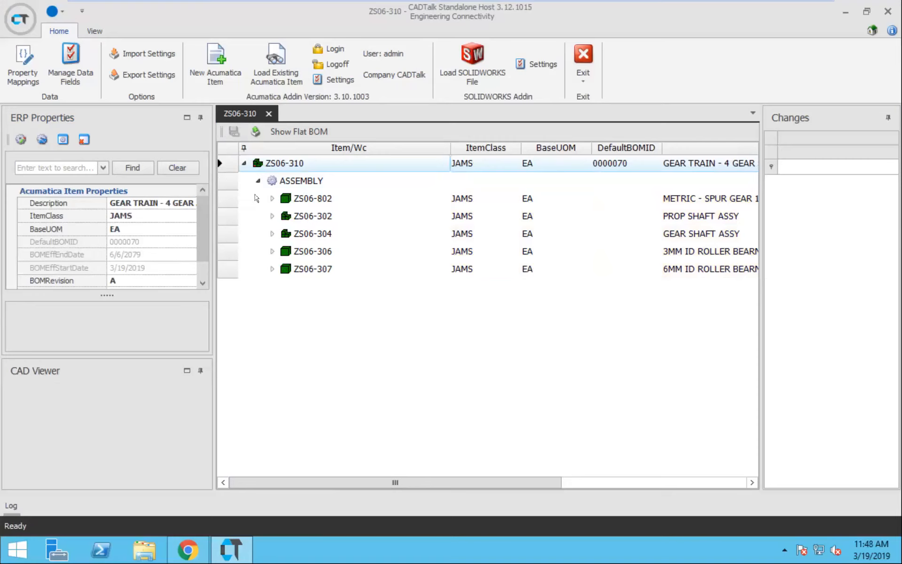
- Check the top-level ASSEMBLY operation of the saved BOM and expand all levels under ZS06-310
left_click(224, 172)
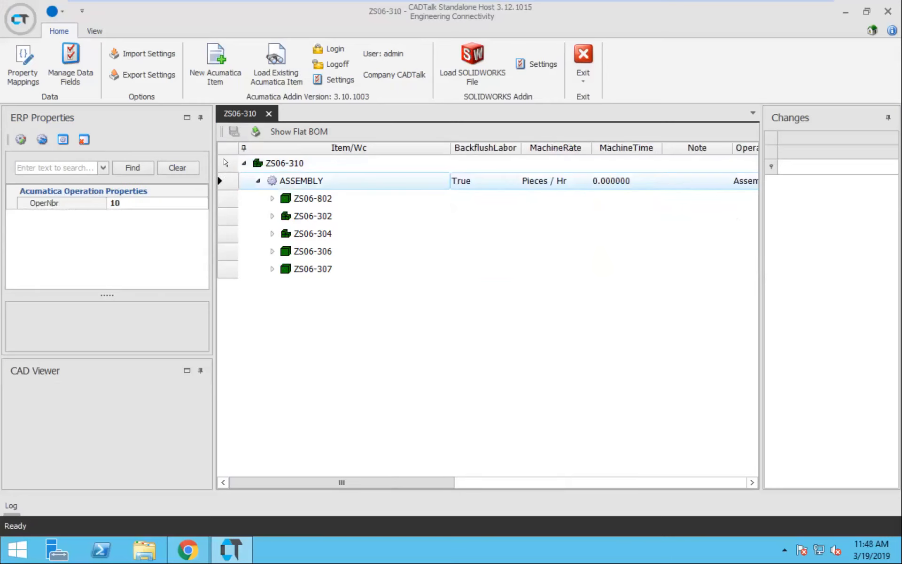
left_click(224, 163)
right_click(223, 163)
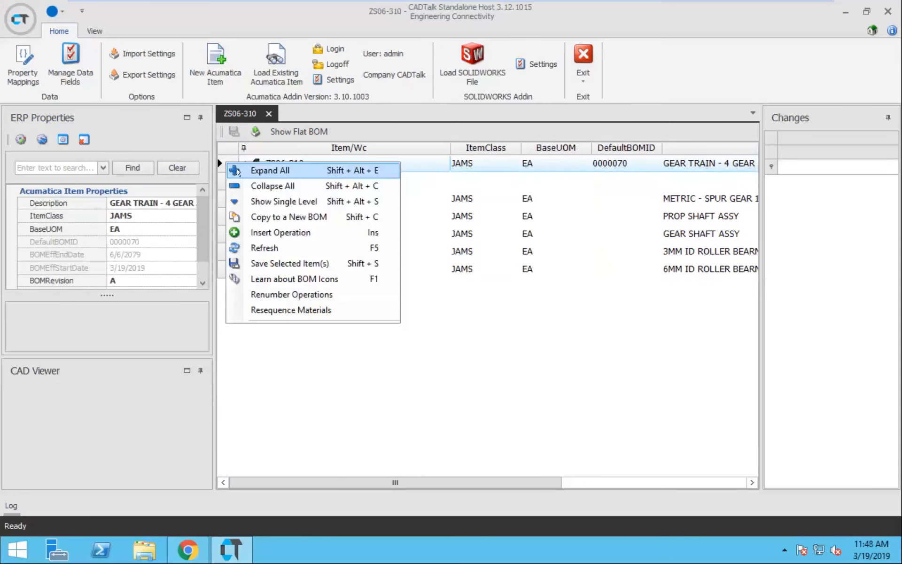
left_click(236, 169)
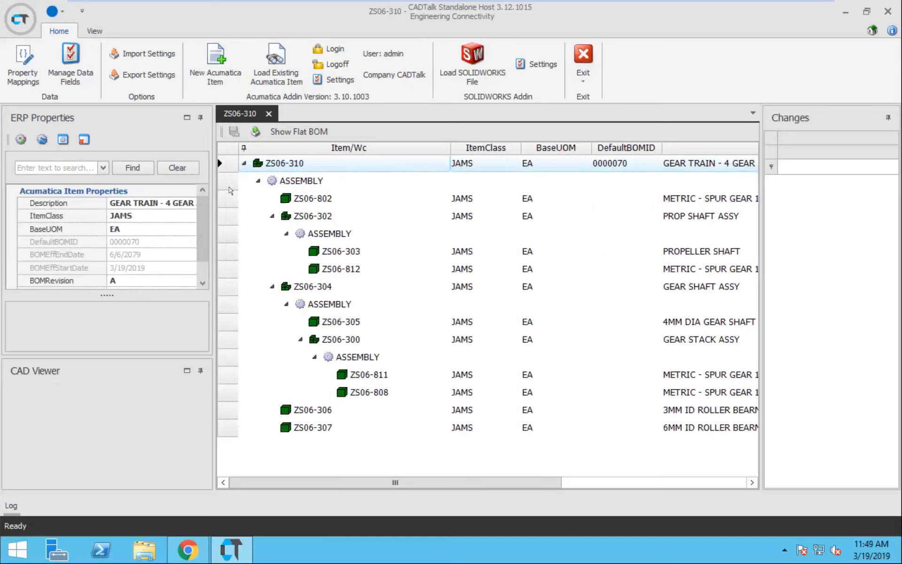
- Examine the Description expression in the AcumaticaItem|SolidWorksItem property mapping
left_click(19, 66)
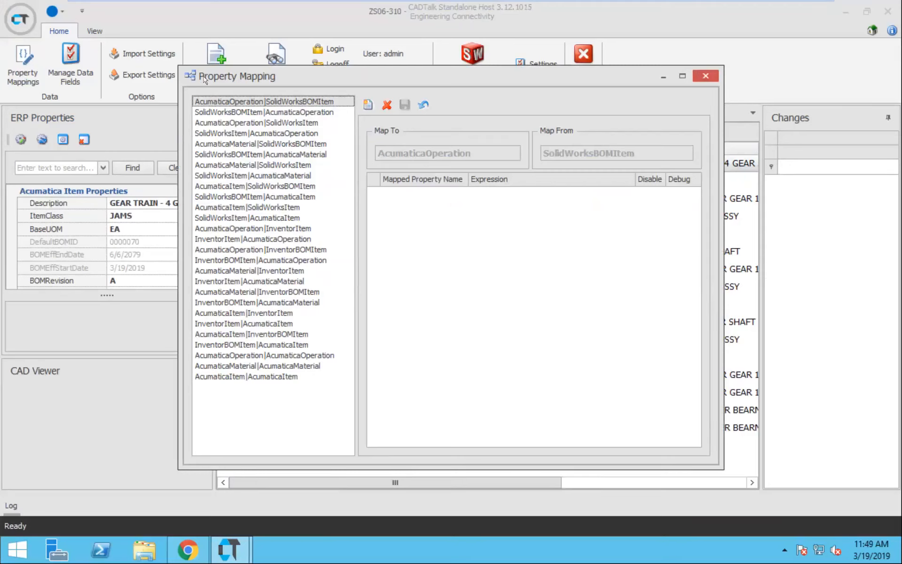
left_click(260, 207)
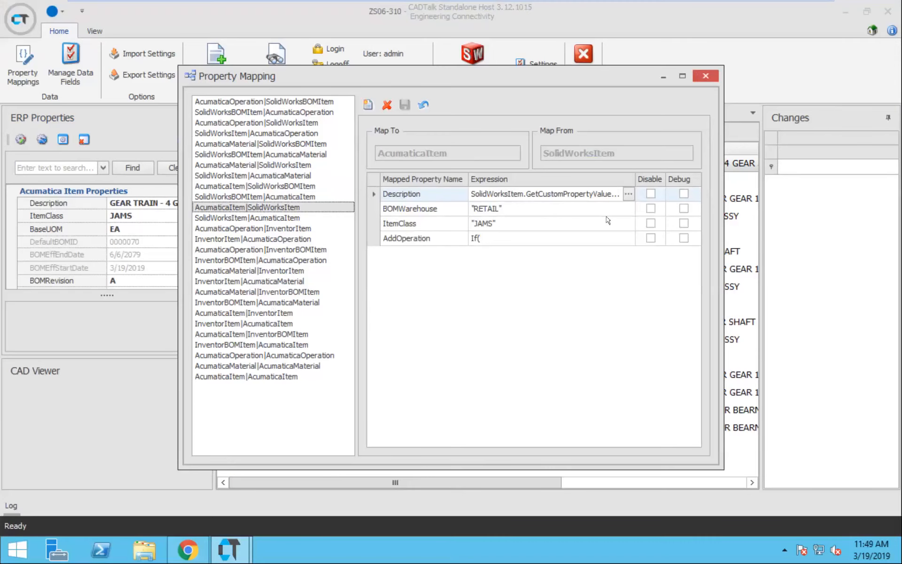
left_click(627, 190)
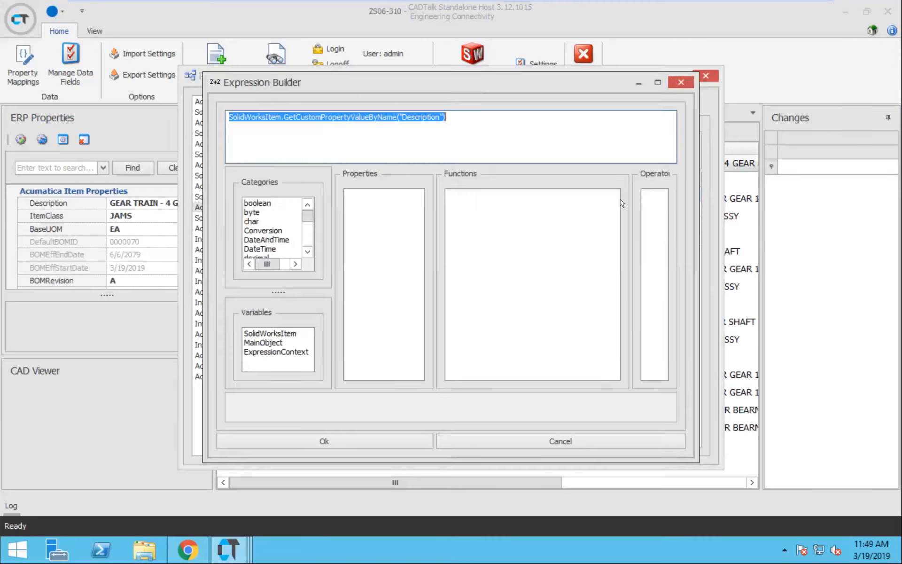
left_click(537, 139)
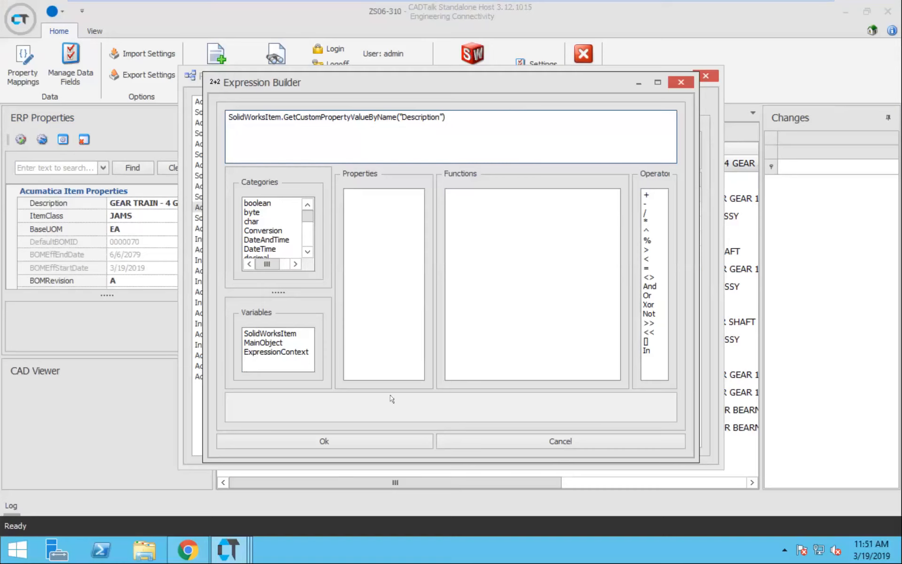
left_click(373, 438)
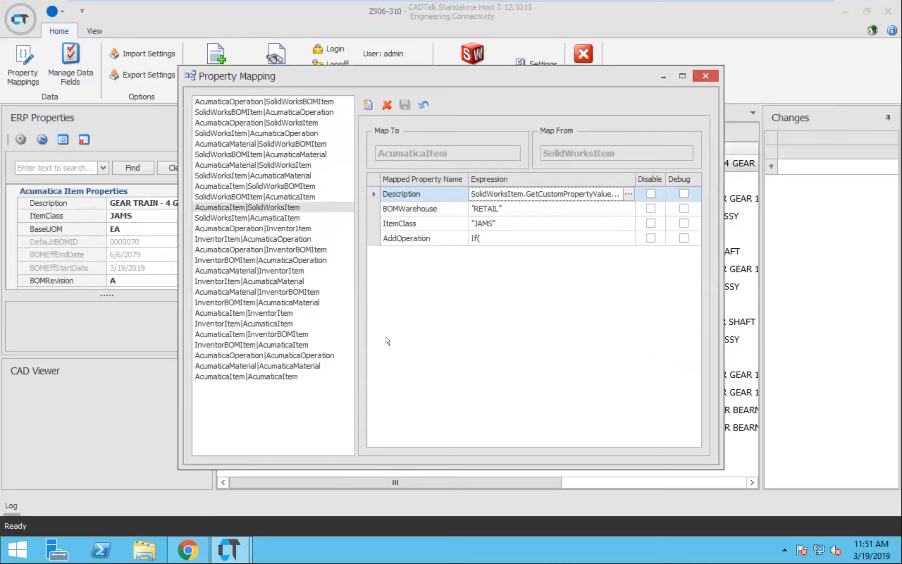
- Examine the AddOperation expression of the same mapping and close the property mappings
left_click(609, 238)
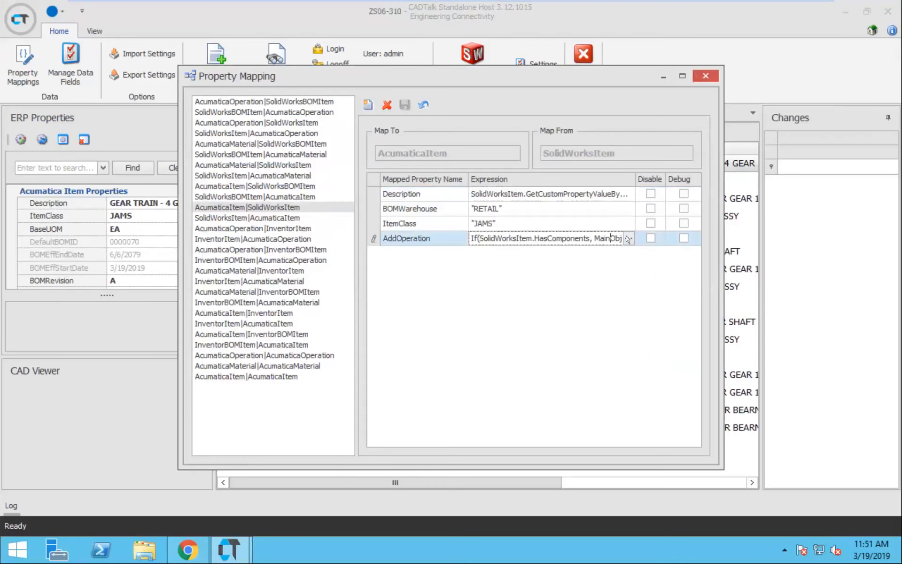
left_click(629, 238)
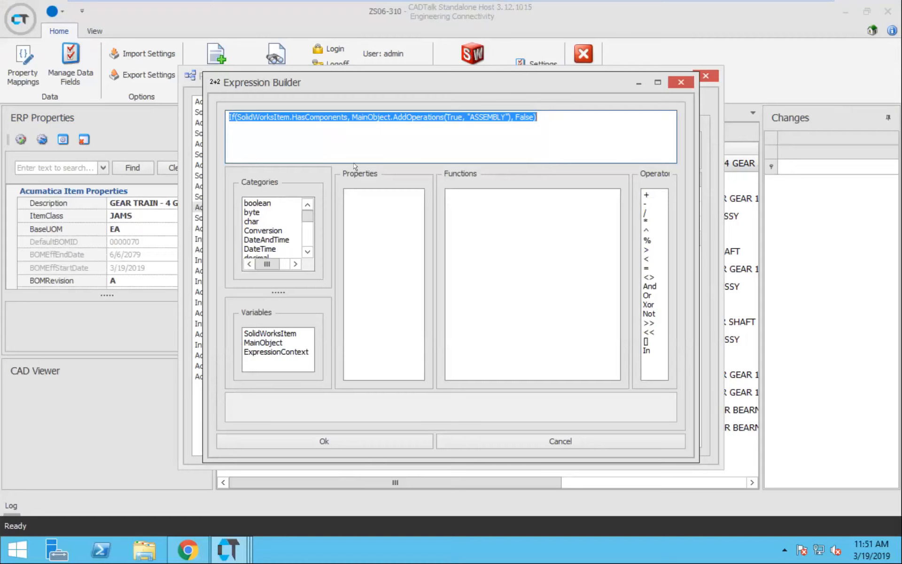
left_click(320, 133)
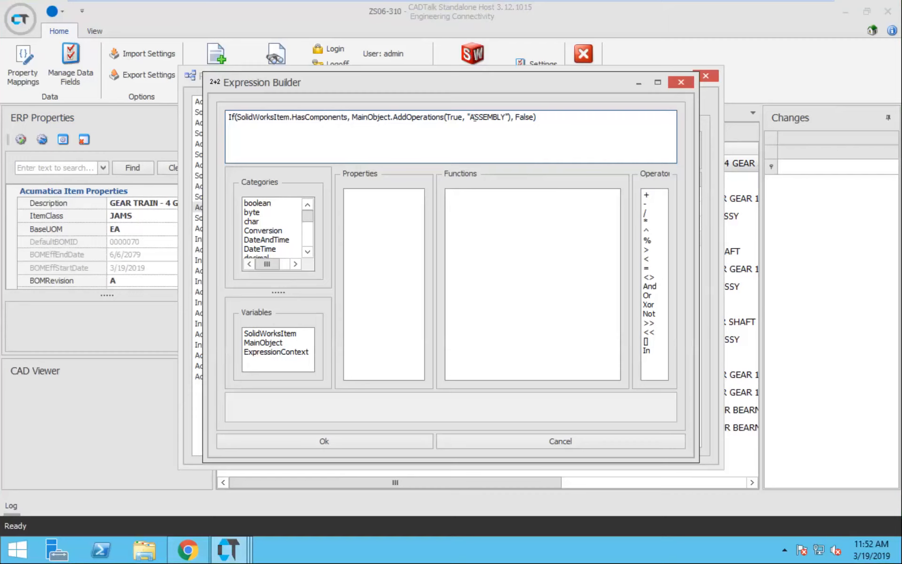
left_click(370, 441)
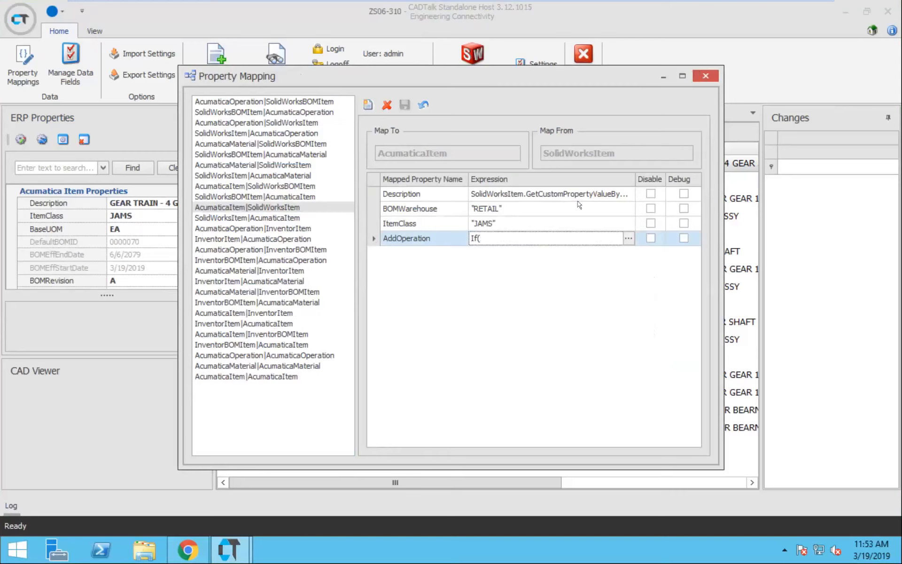
left_click(705, 76)
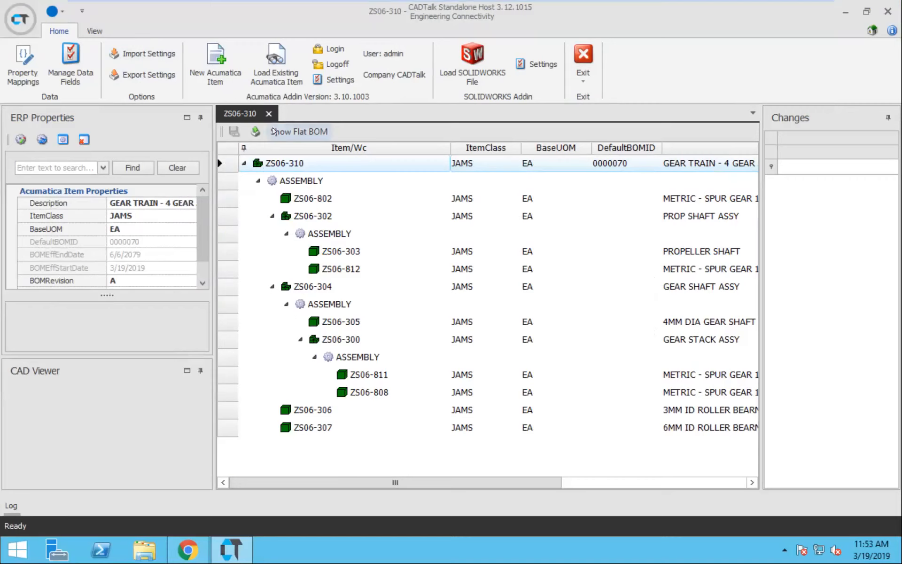
- Close the ZS06-310 BOM and load the SOLIDWORKS assembly _ZS06 SEASCOOTER FINAL.SLDASM using its Default BOM
left_click(268, 114)
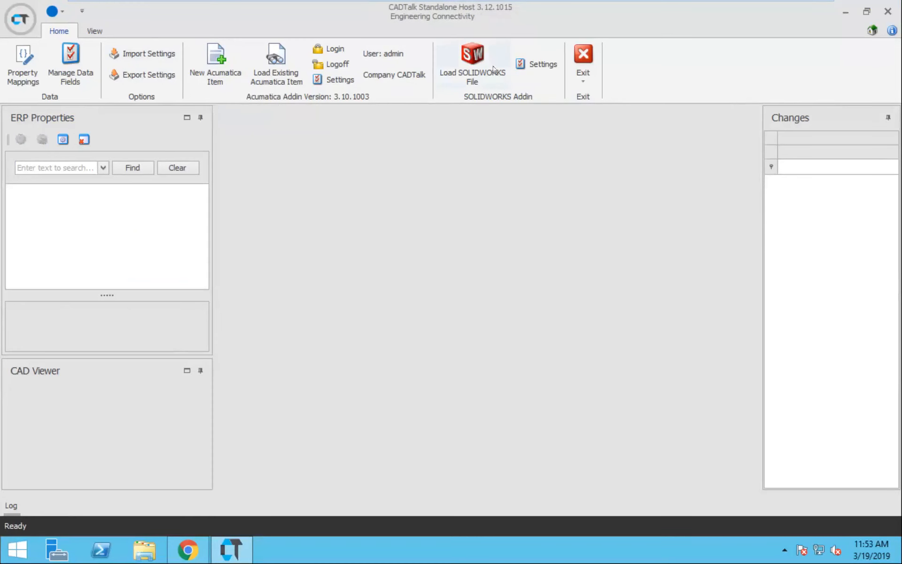
left_click(471, 58)
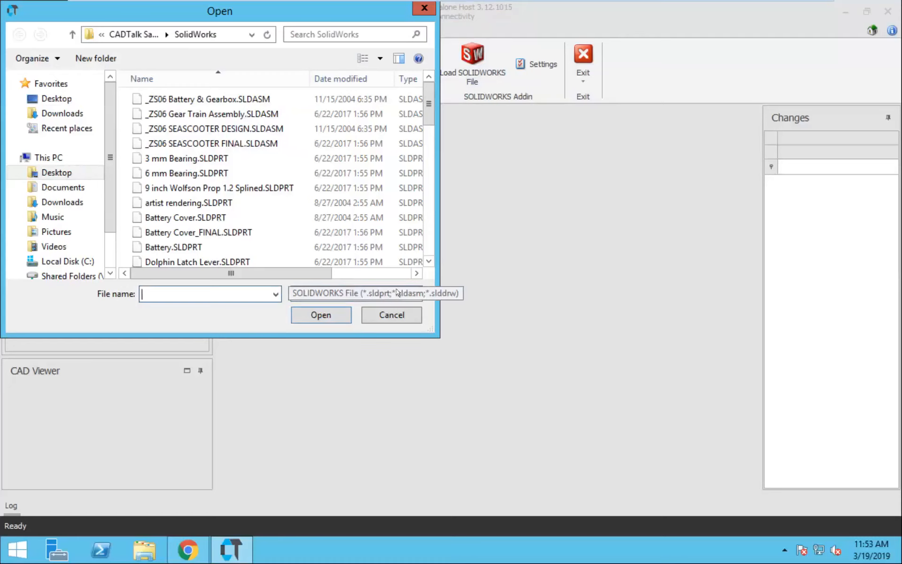
left_click(397, 291)
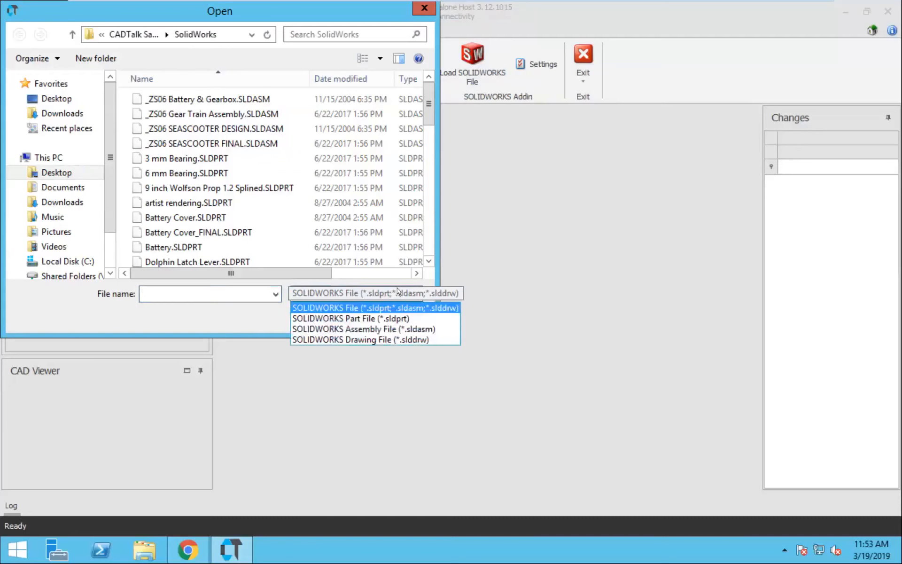
left_click(411, 328)
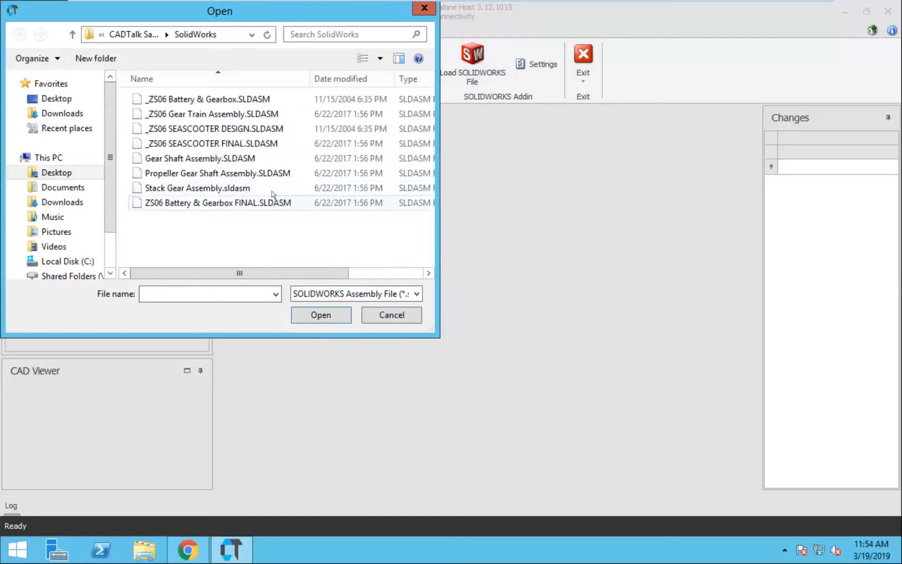
left_click(207, 144)
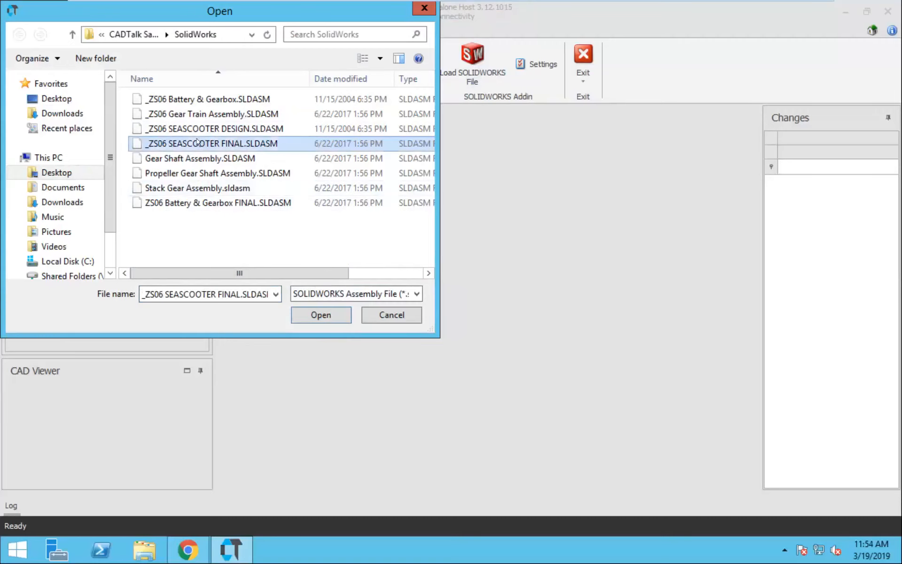
left_click(324, 311)
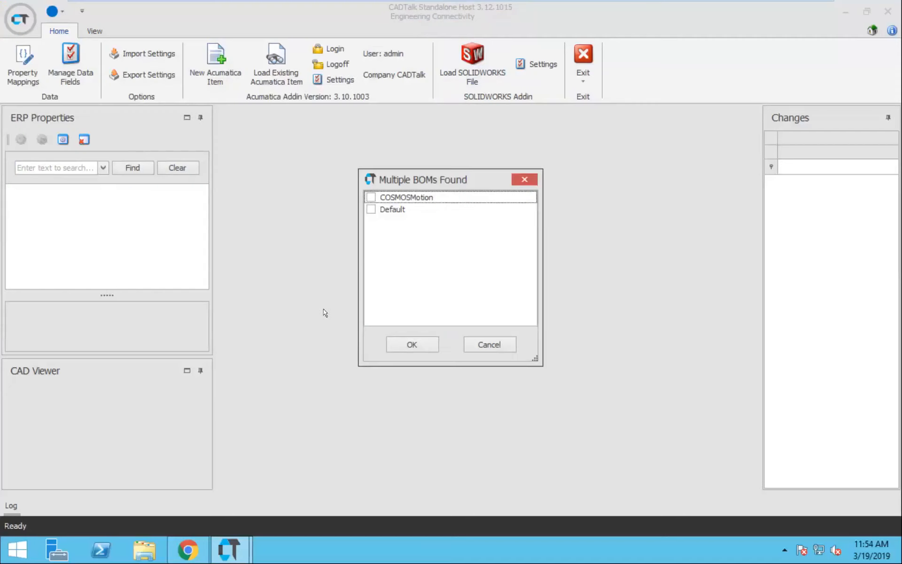
left_click(371, 209)
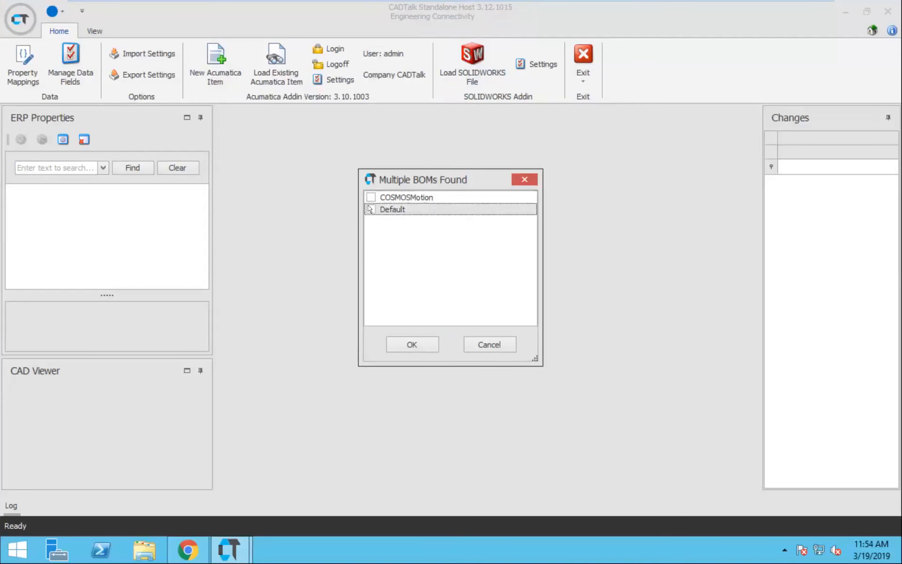
left_click(409, 344)
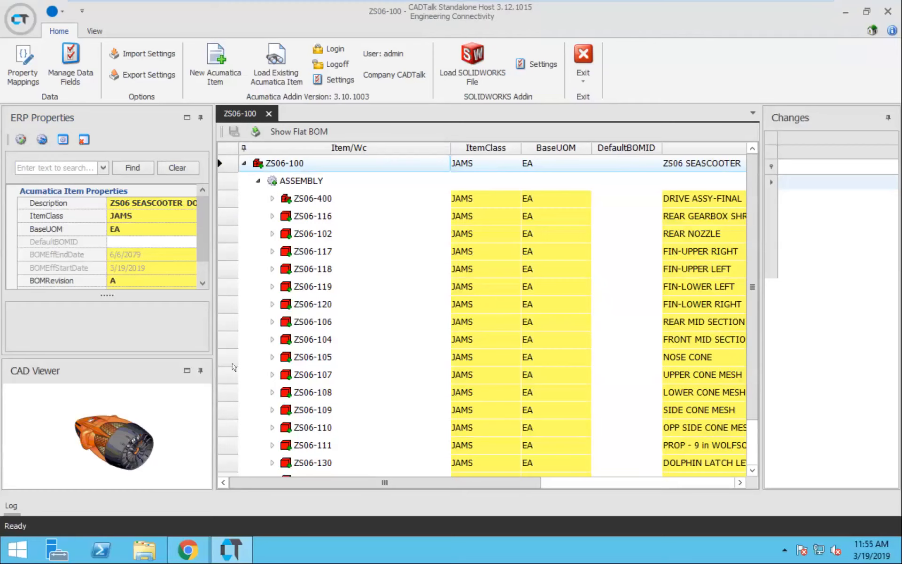
- Expand all levels under ZS06-100 and examine the gear train ZS06-310 and its spur gear ZS06-802
right_click(229, 162)
left_click(233, 165)
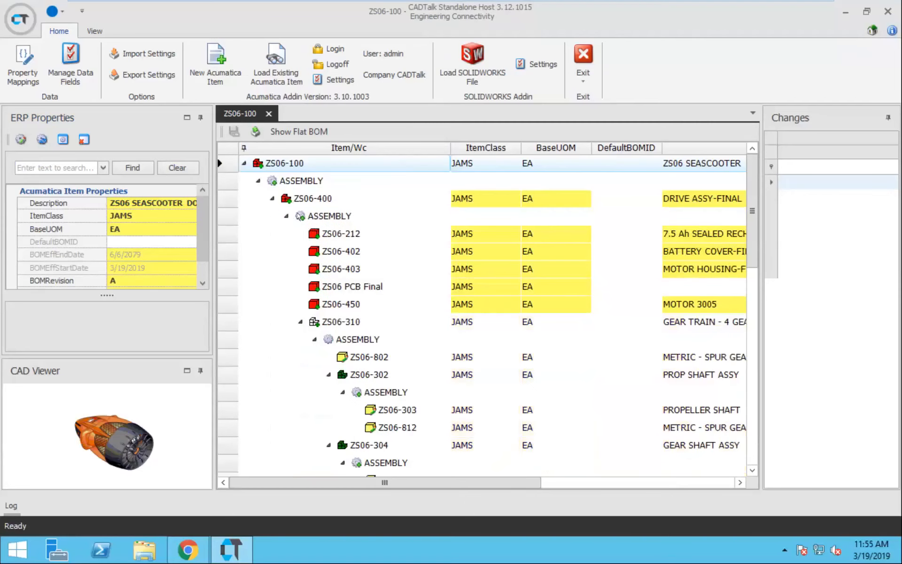
scroll(225, 309, "down", 1)
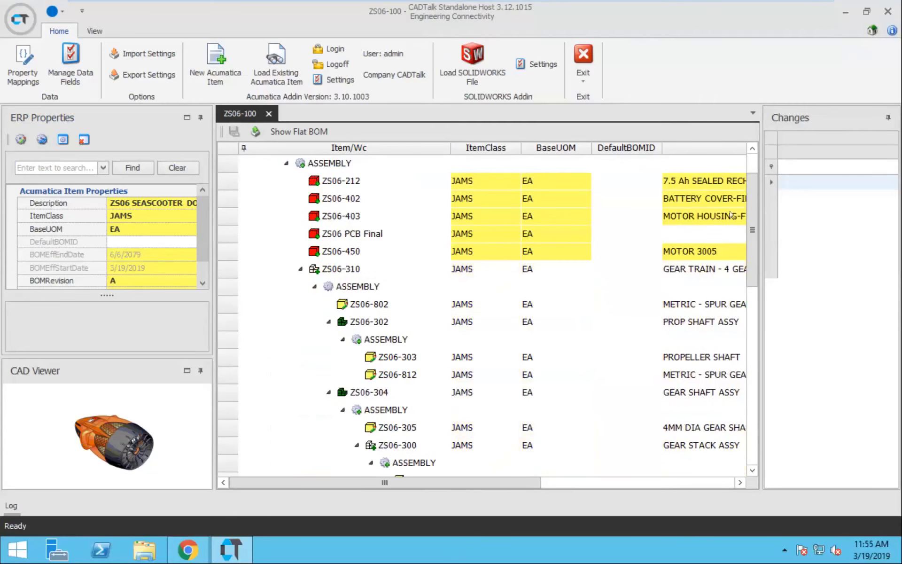
left_click_drag(746, 209, 749, 221)
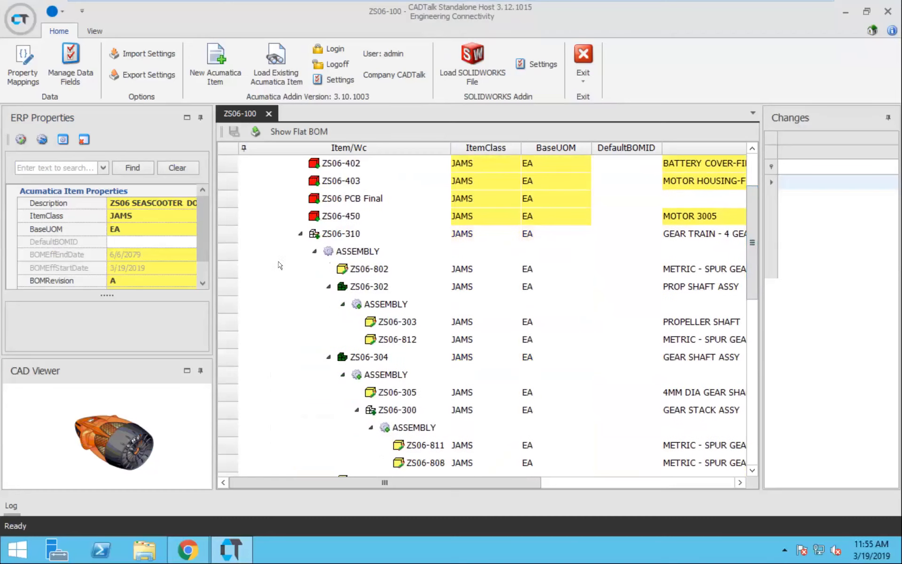
left_click(227, 231)
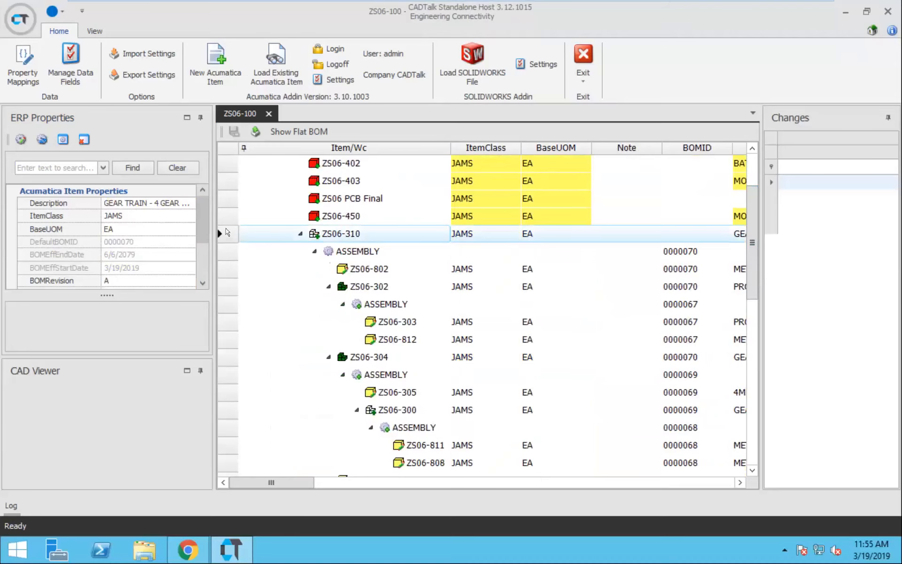
left_click_drag(289, 482, 328, 484)
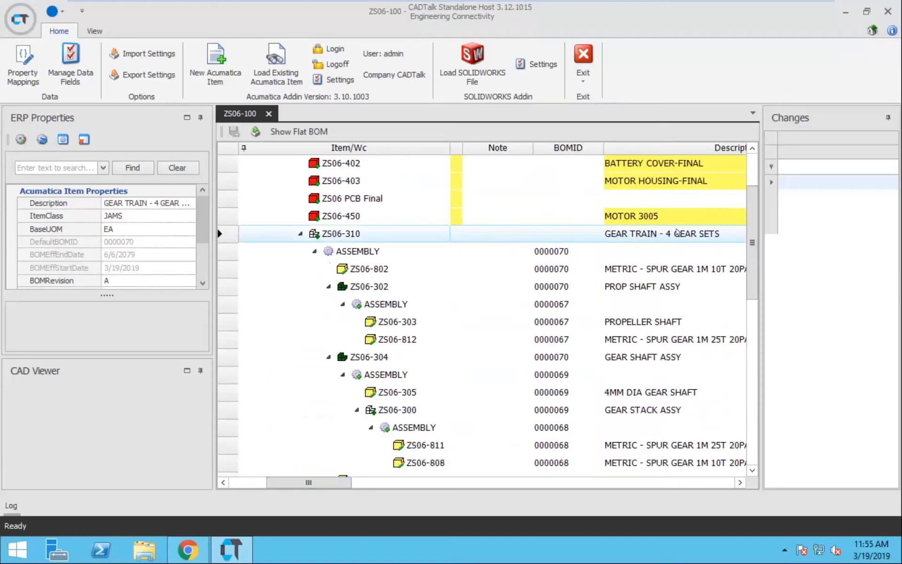
left_click(220, 264)
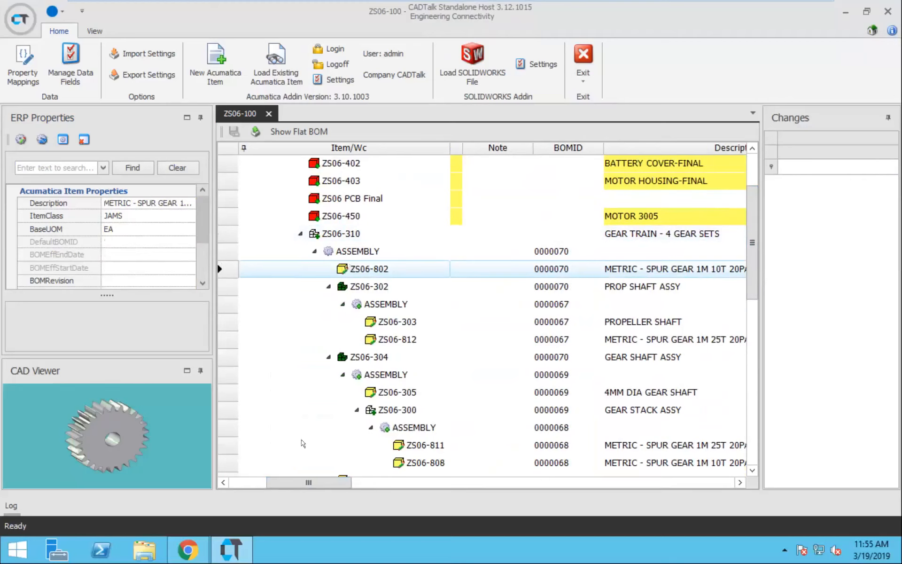
left_click_drag(324, 481, 362, 469)
left_click_drag(308, 463, 258, 444)
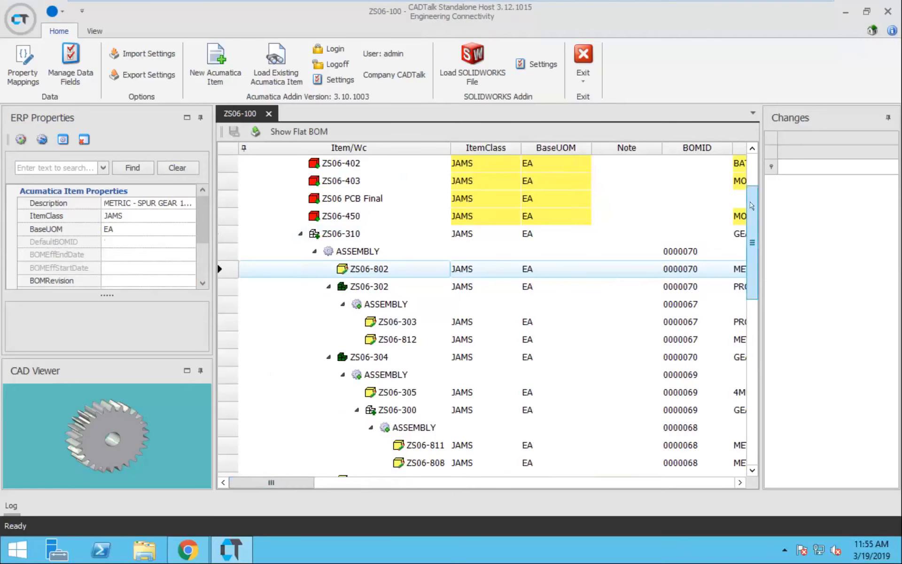
- Review the remaining components and descriptions of the seascooter BOM, and move the Description column directly after Item/Wc
left_click_drag(750, 202, 723, 326)
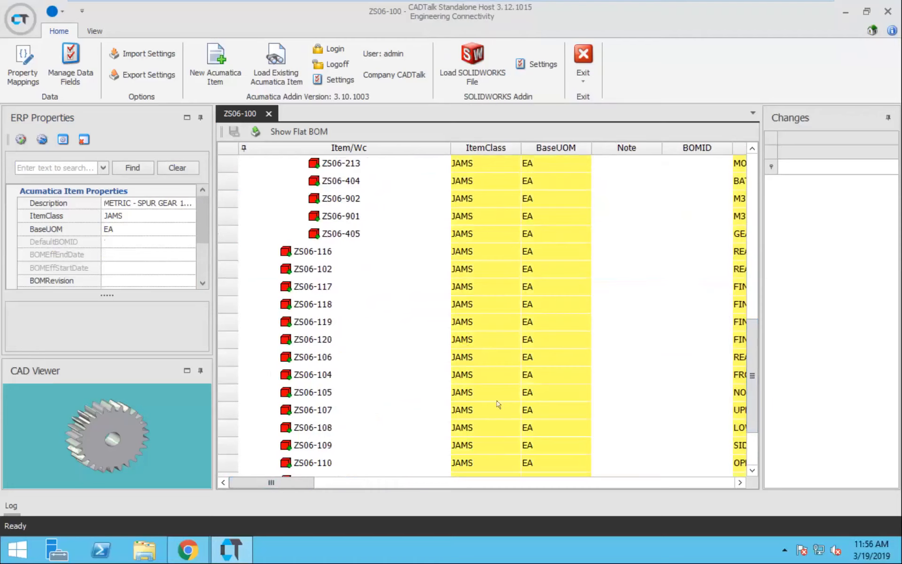
left_click_drag(301, 480, 363, 472)
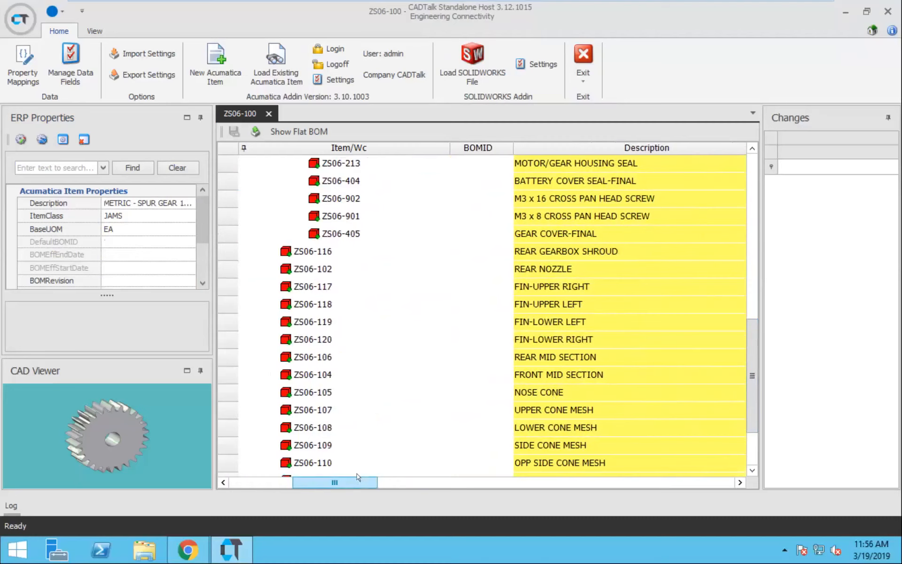
left_click_drag(359, 475, 298, 485)
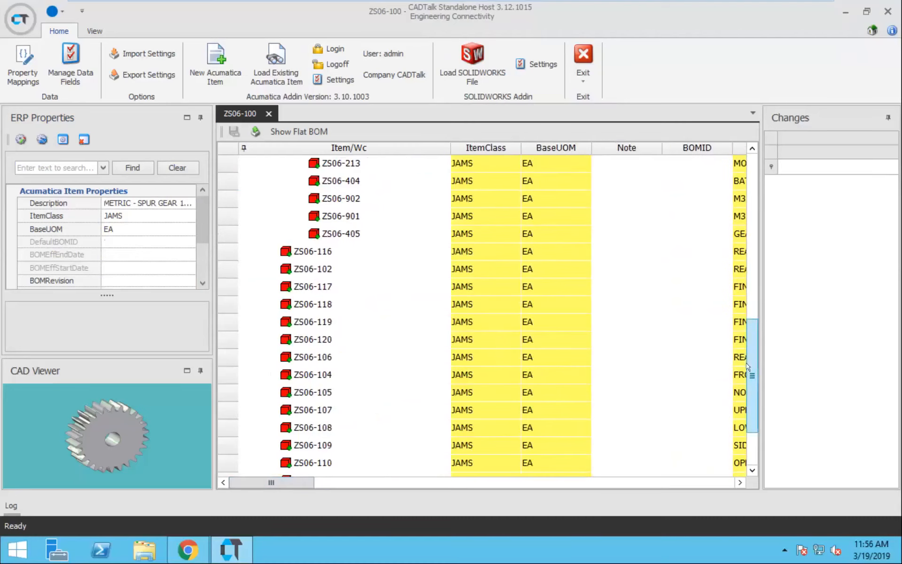
left_click_drag(752, 363, 788, 181)
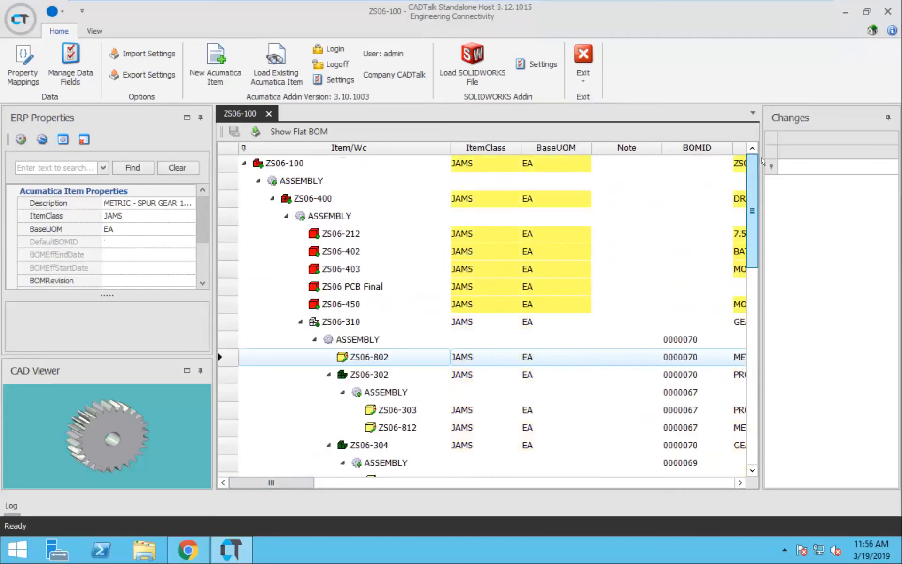
mouse_move(284, 480)
left_mouse_down()
mouse_move(303, 486)
mouse_move(286, 487)
left_mouse_up()
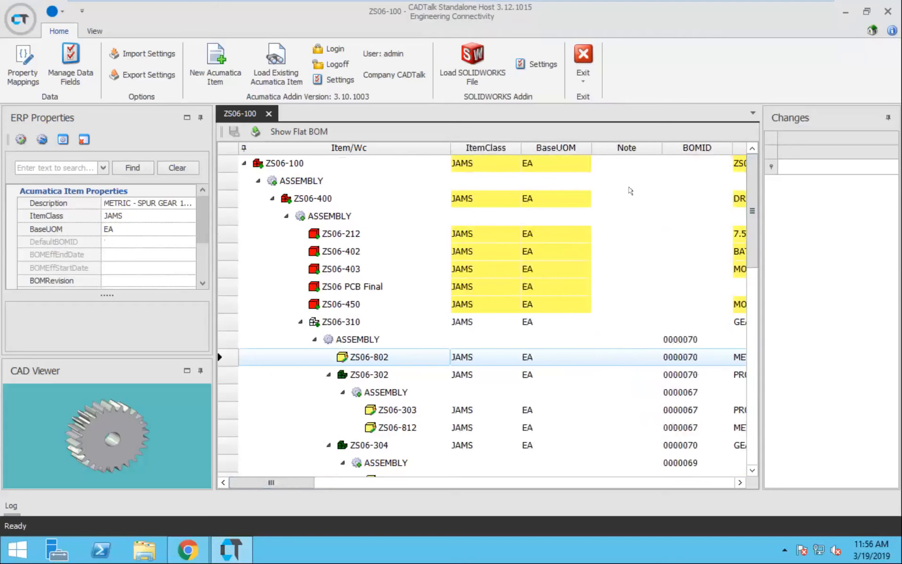
left_click_drag(739, 147, 449, 142)
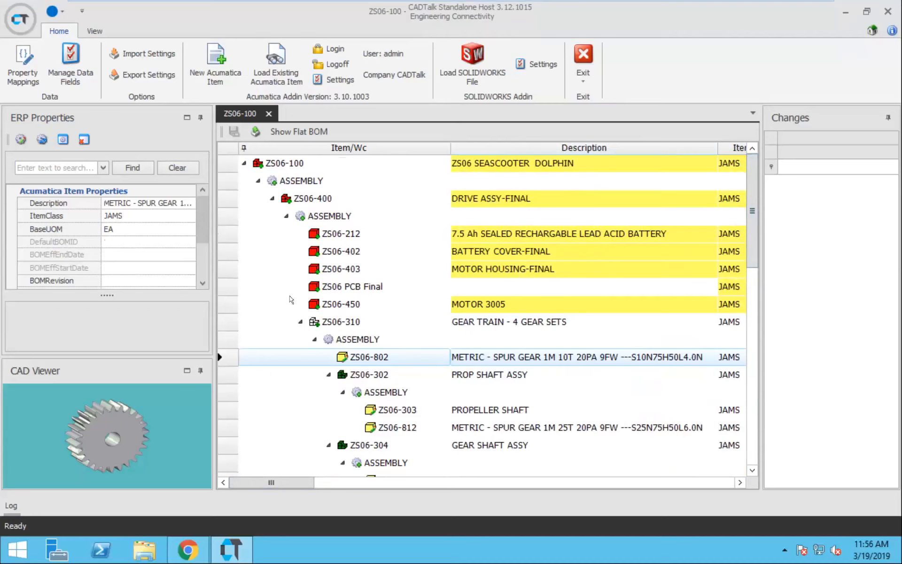
- Delete the ZS06 PCB Final material from the drive assembly and save the ZS06-100 BOM to Acumatica
left_click(225, 285)
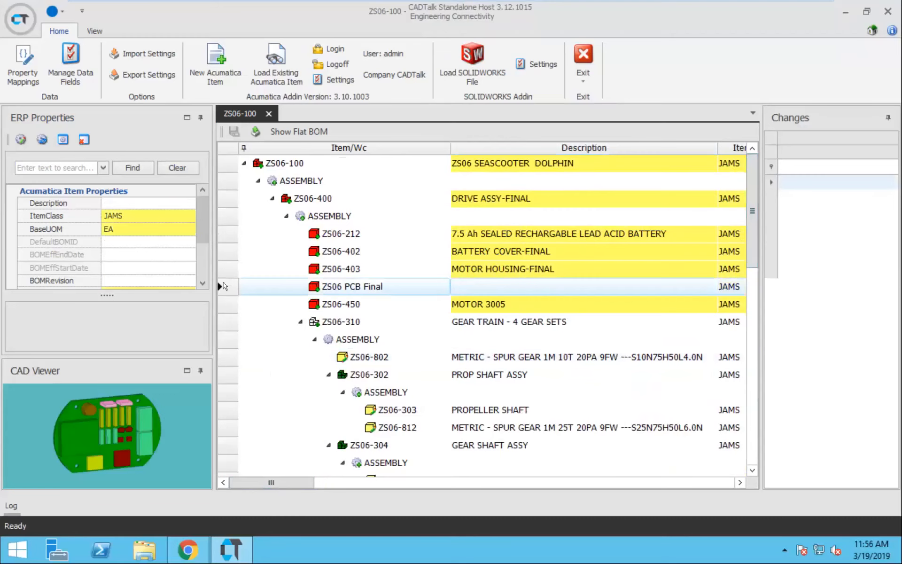
key("Delete")
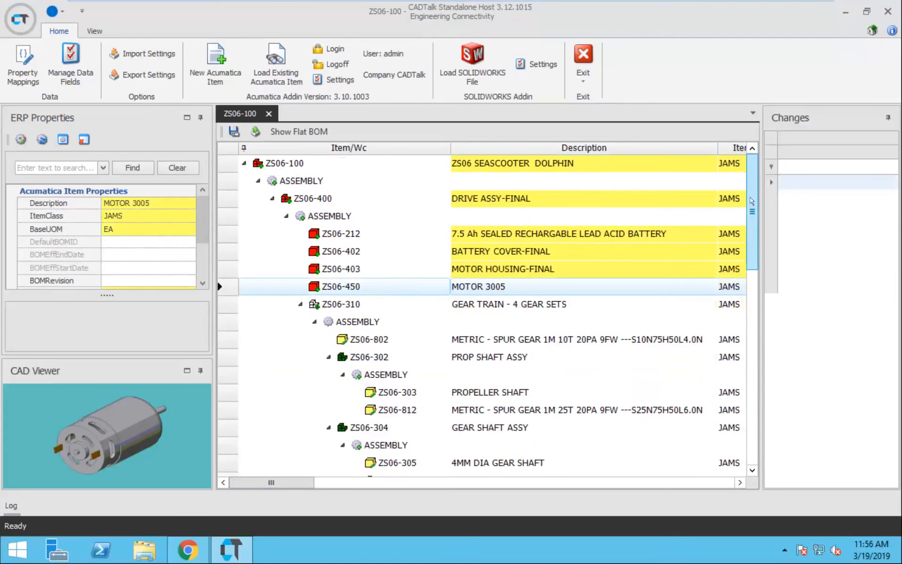
mouse_move(751, 196)
left_mouse_down()
mouse_move(715, 400)
mouse_move(743, 193)
left_mouse_up()
left_click(229, 128)
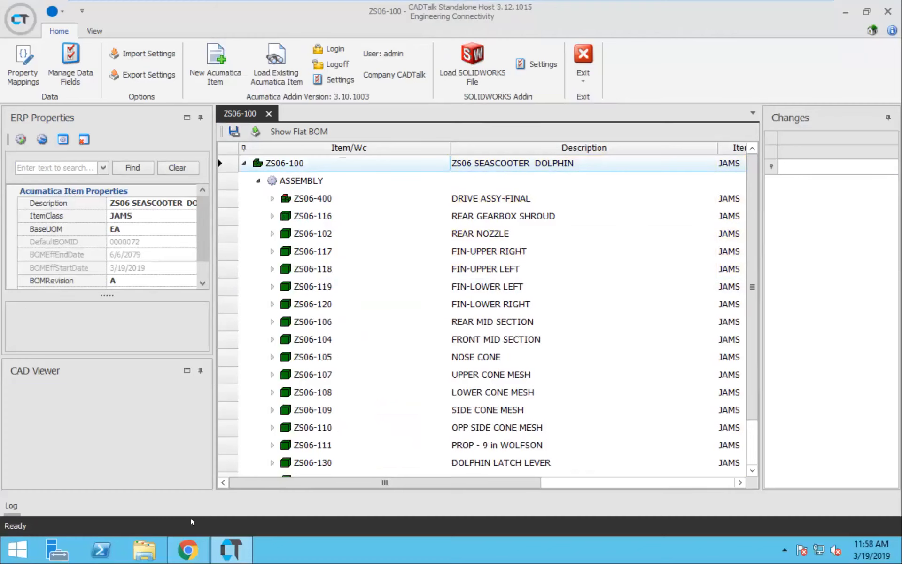
- Switch to Acumatica in Chrome, reload the Bill of Material list and go to its last page
left_click(179, 554)
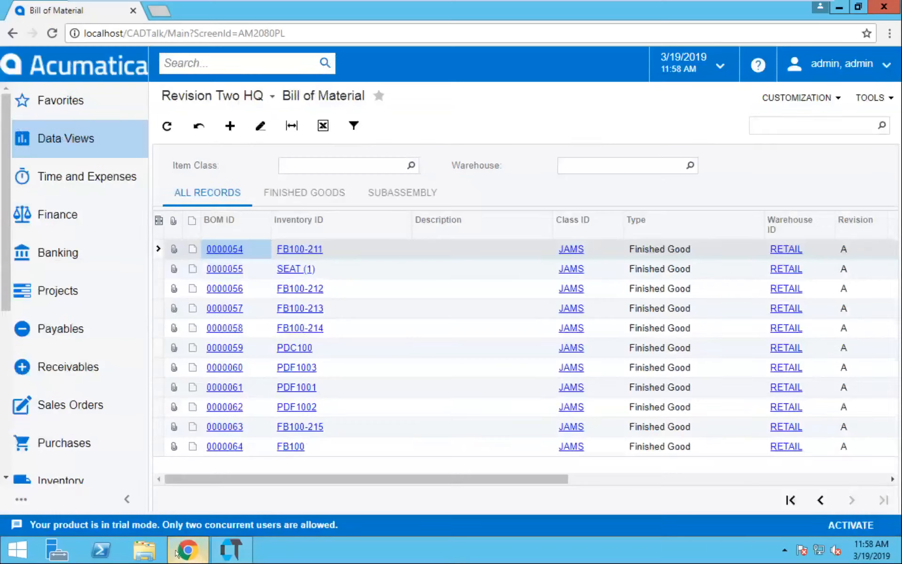
left_click(52, 33)
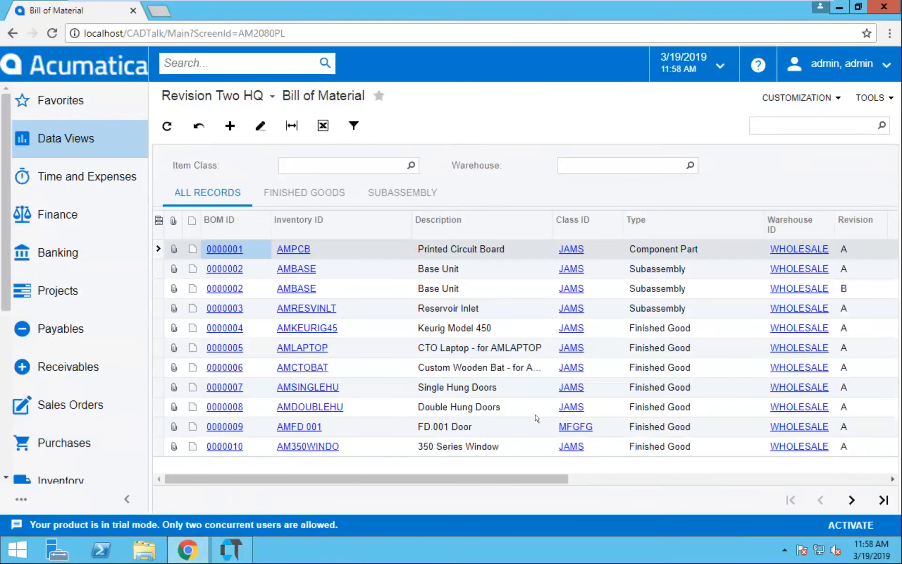
left_click(884, 500)
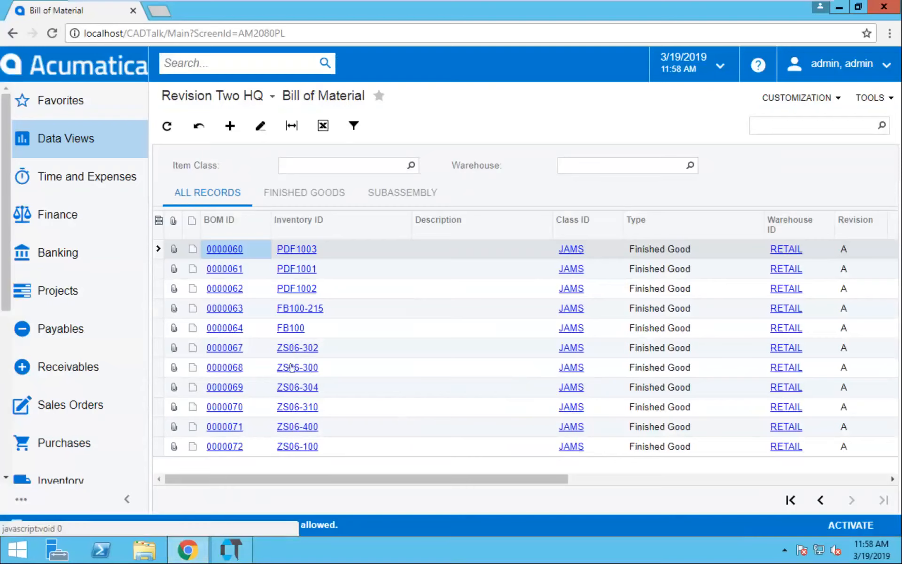
- Compare the list with the BOM in CADTalk, and open BOM 0000072 in Acumatica with an enlarged materials area
left_click(235, 552)
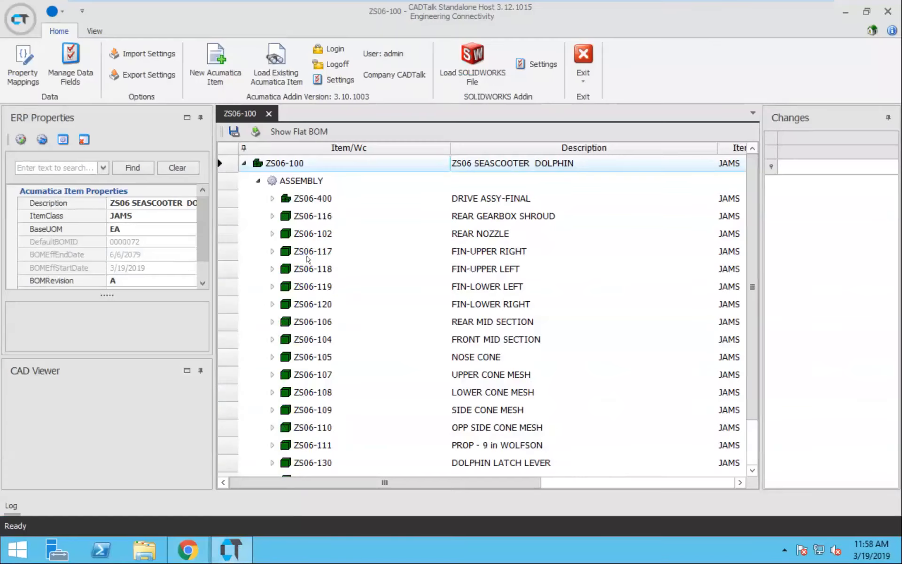
left_click(238, 554)
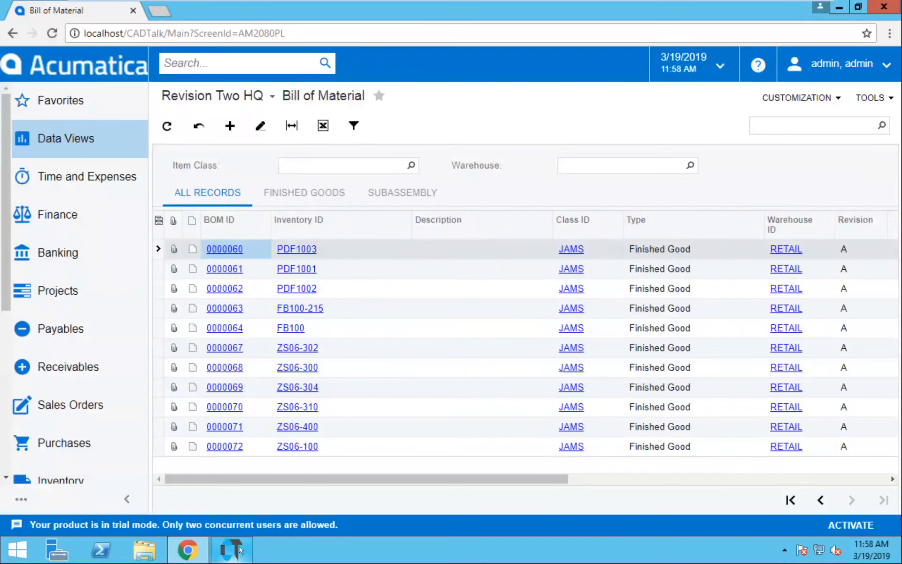
left_click(226, 445)
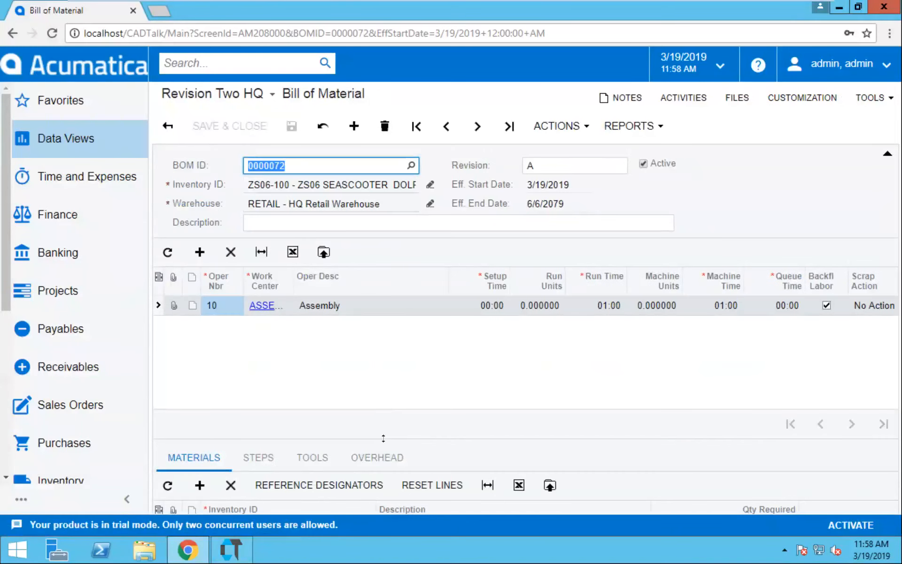
left_click_drag(382, 439, 376, 346)
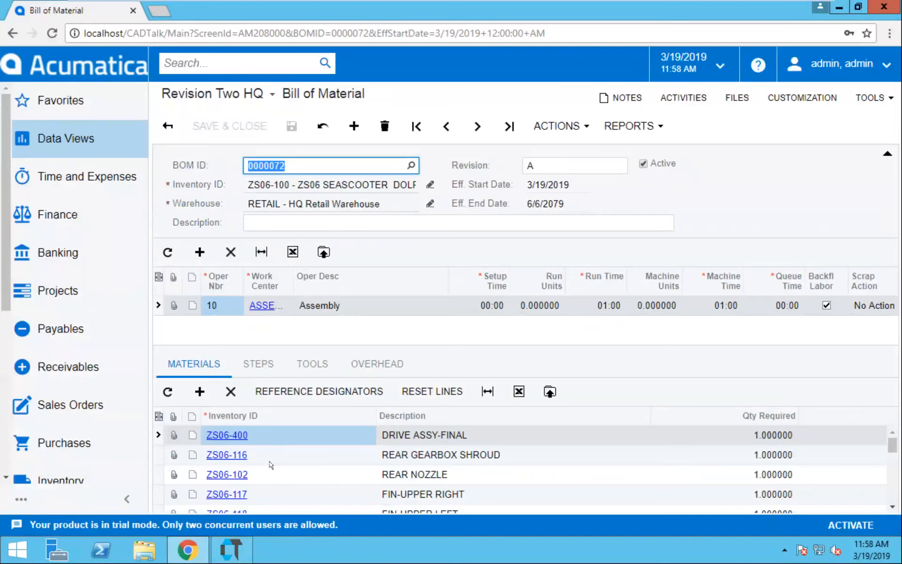
- Switch to CADTalk and expand all levels of the ZS06-100 BOM
left_click(232, 547)
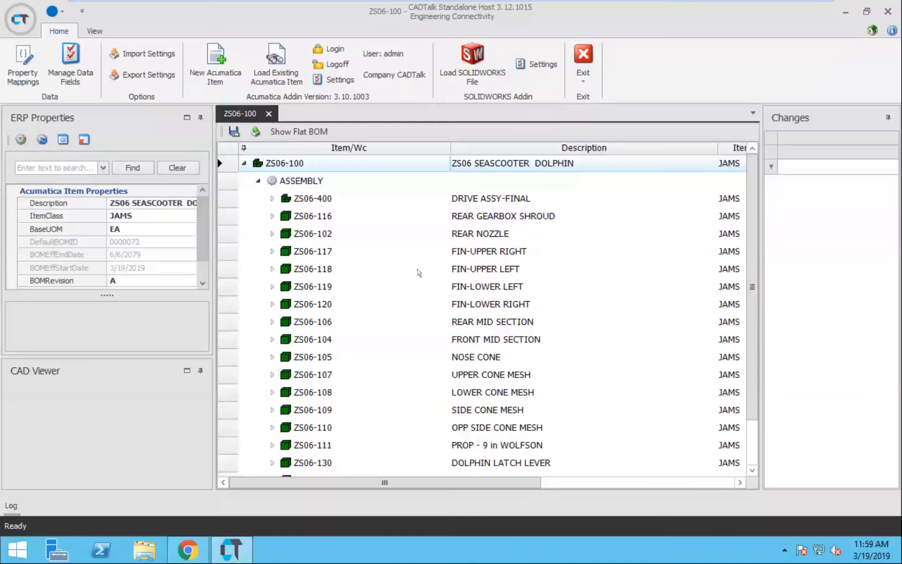
right_click(230, 163)
left_click(236, 167)
mouse_move(752, 167)
left_mouse_down()
mouse_move(718, 294)
mouse_move(723, 341)
mouse_move(751, 170)
left_mouse_up()
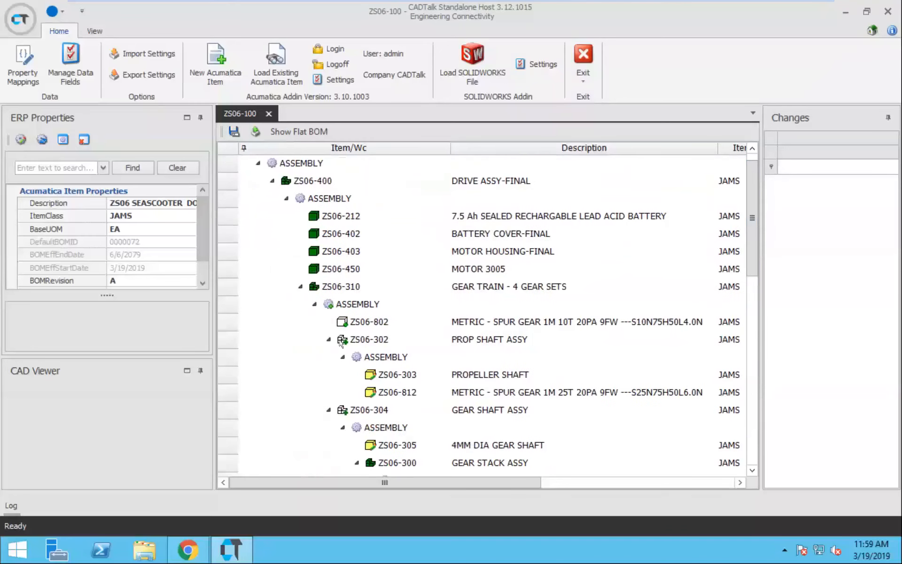
- Examine the editing commands available for the ZS06-310 gear train, inspect ZS06-450, ZS06-802 and ZS06-400, and return to the top-level ZS06-100 item
left_click(231, 280)
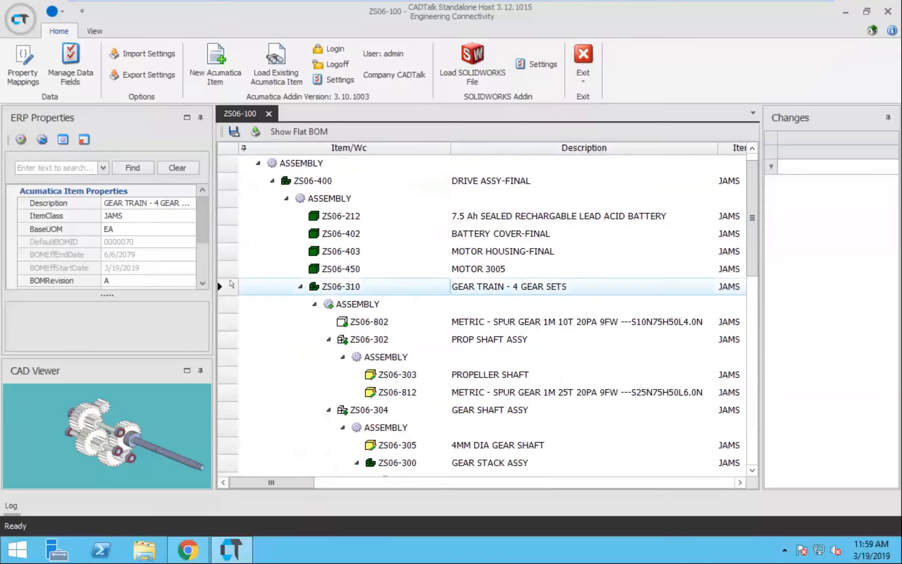
right_click(228, 281)
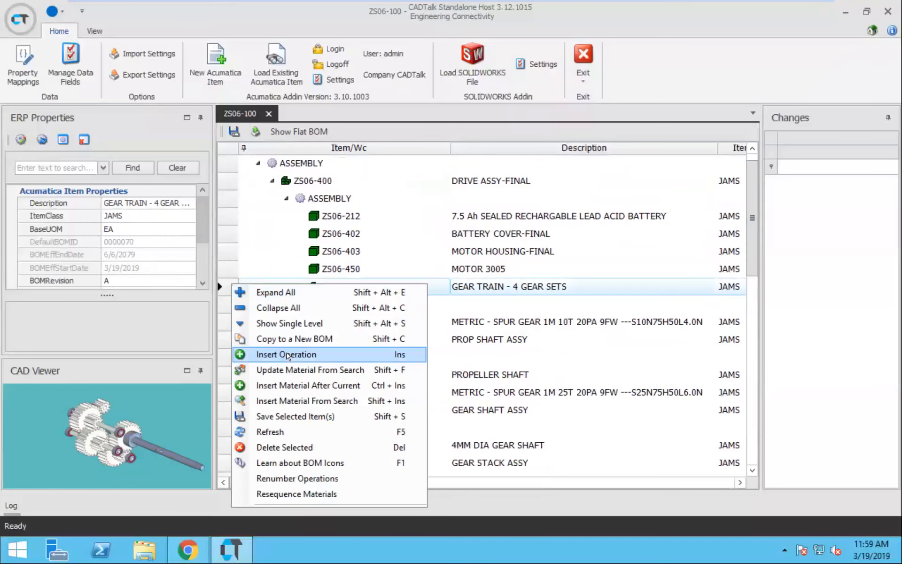
left_click(232, 269)
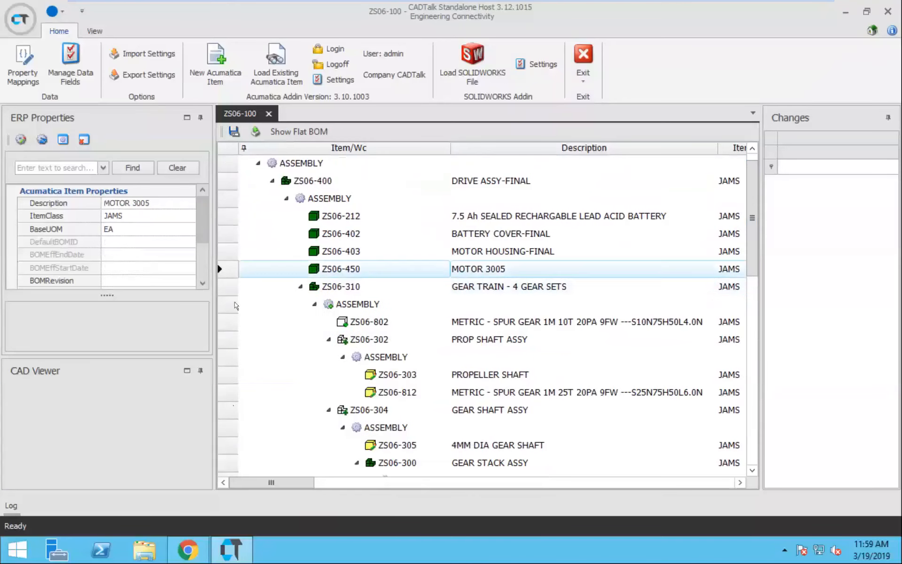
left_click(231, 318)
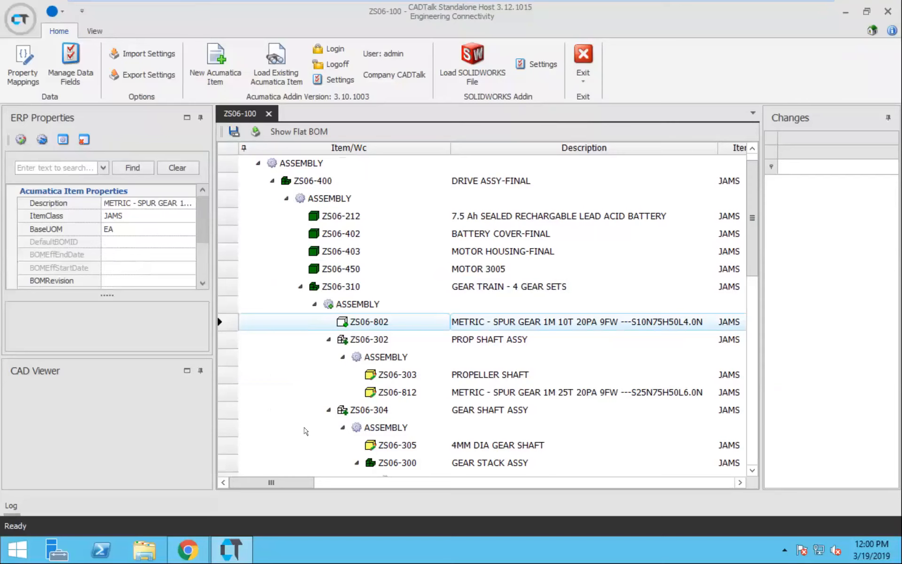
left_click(220, 181)
scroll(222, 178, "up", 1)
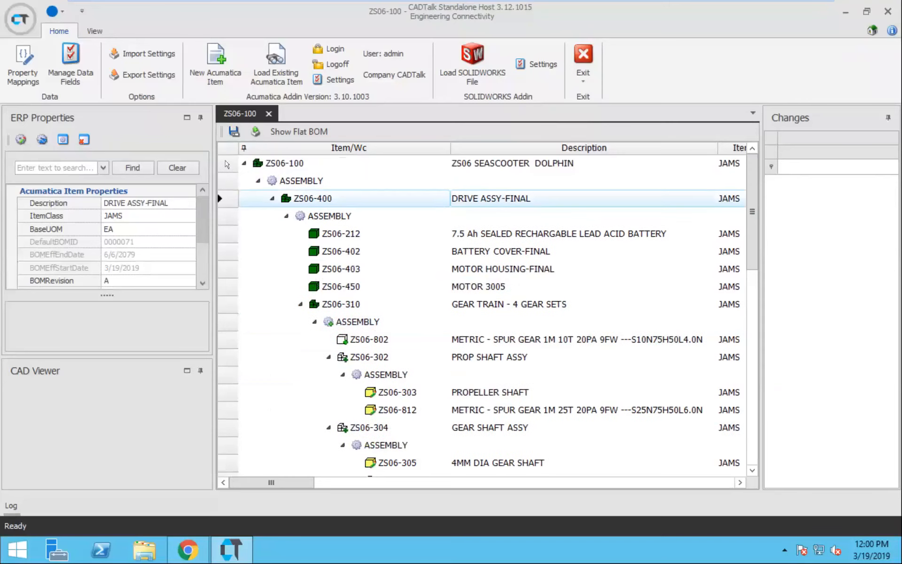
left_click(225, 163)
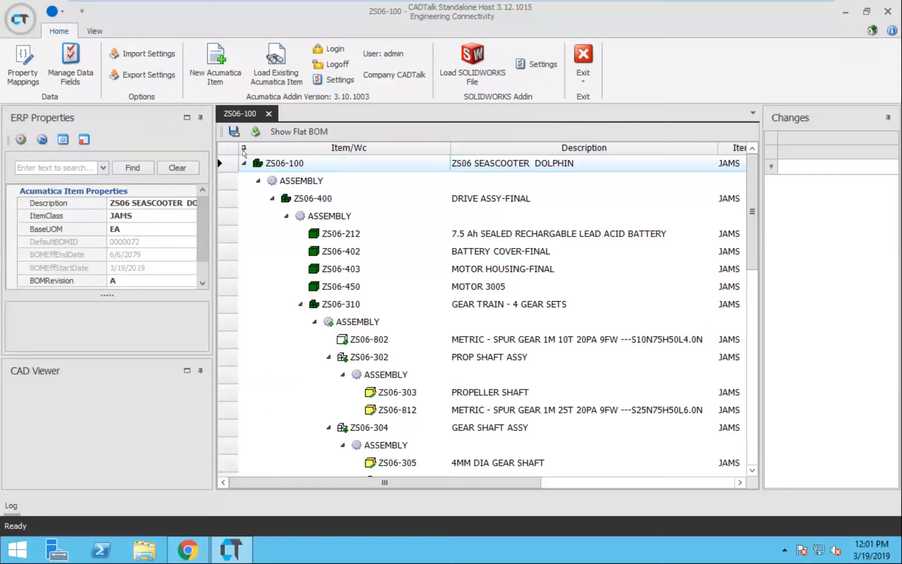
- Review the settings categories and file location page of the settings Export Wizard, and leave it without exporting
left_click(151, 73)
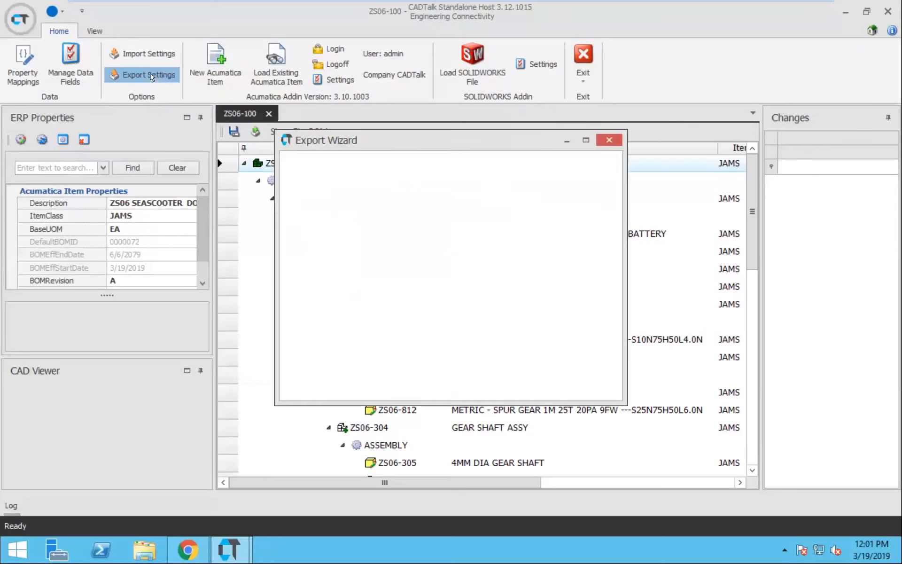
left_click(528, 385)
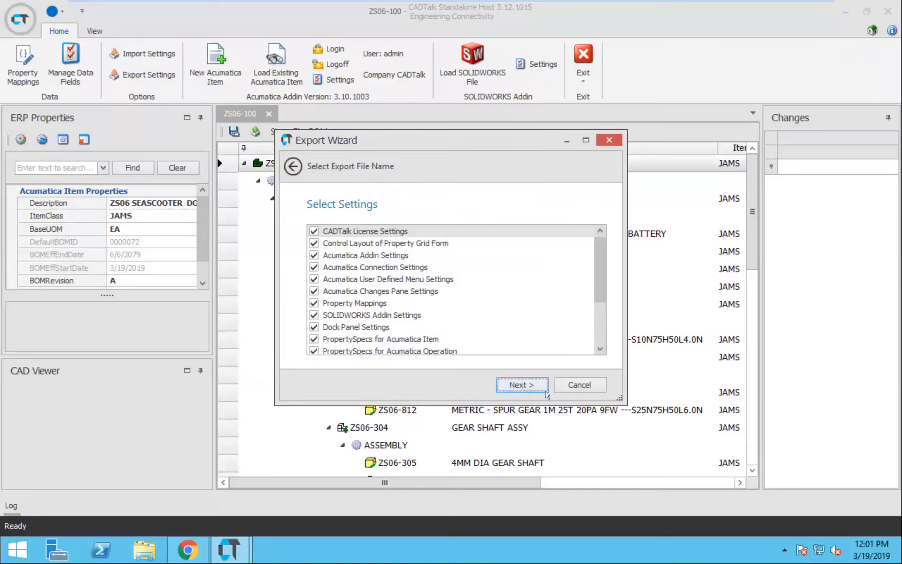
left_click(531, 385)
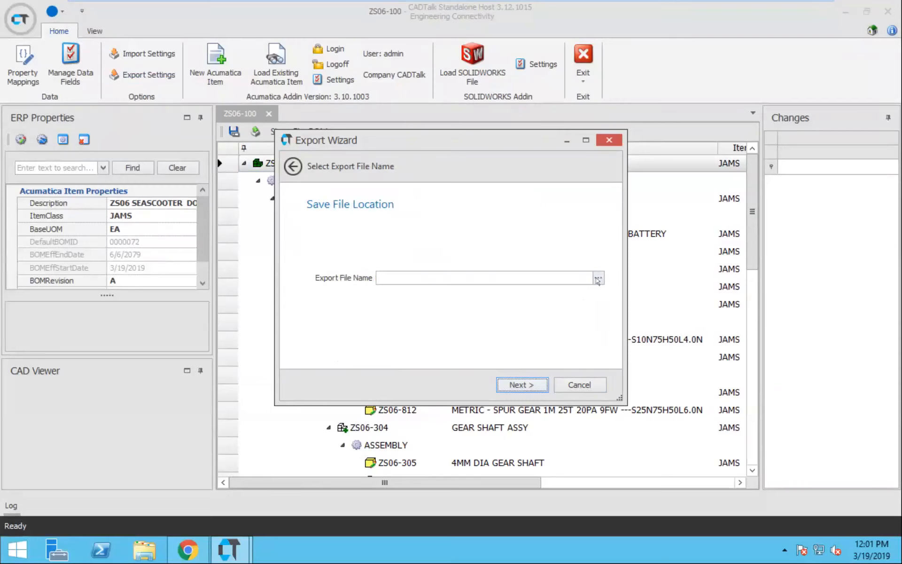
left_click(574, 386)
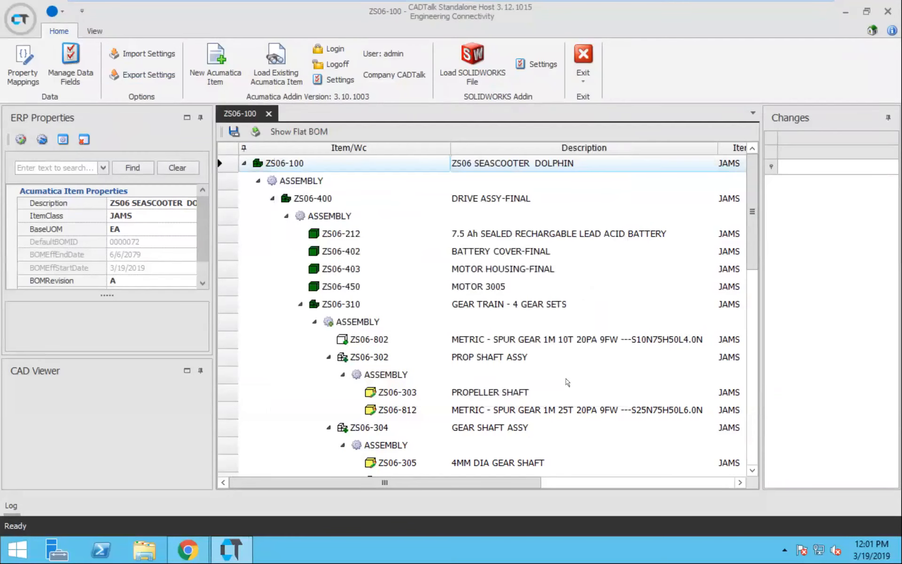
- Import the AcumaticaSolidworksDemoSettings file from the Settings folder of the CADTalk samples
left_click(135, 50)
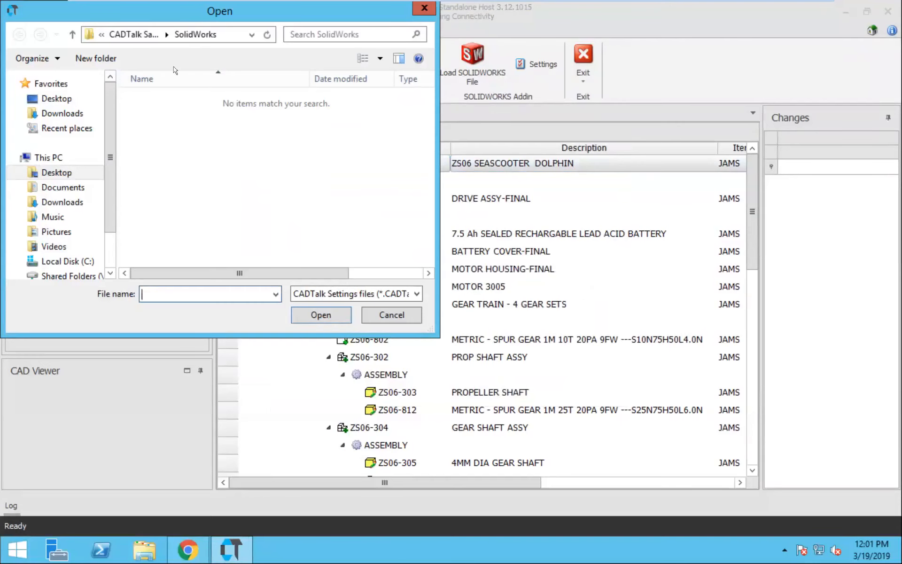
left_click(136, 34)
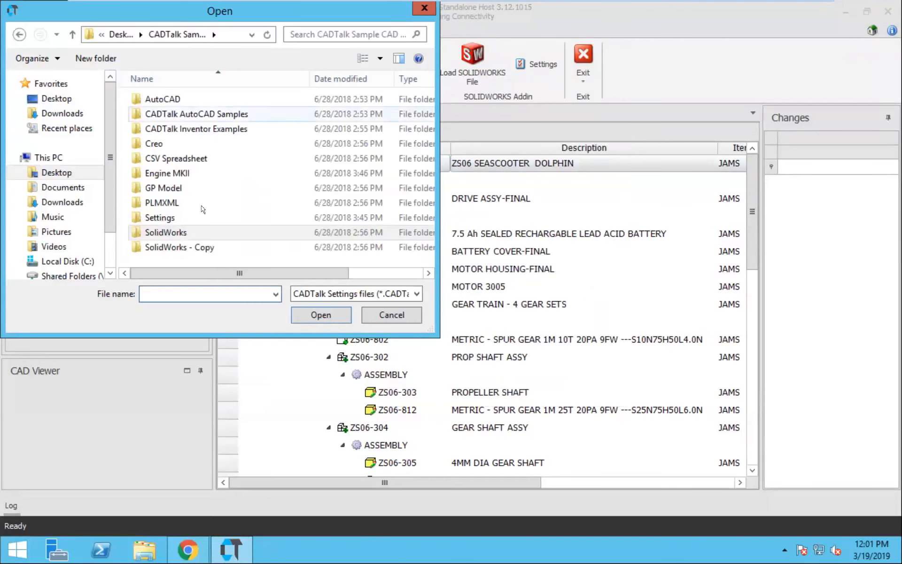
double_click(160, 217)
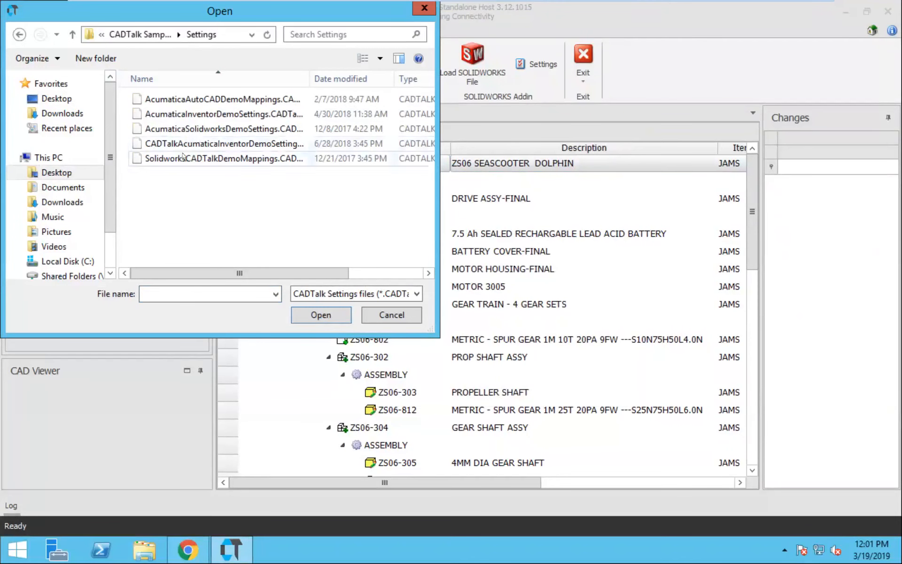
left_click(190, 129)
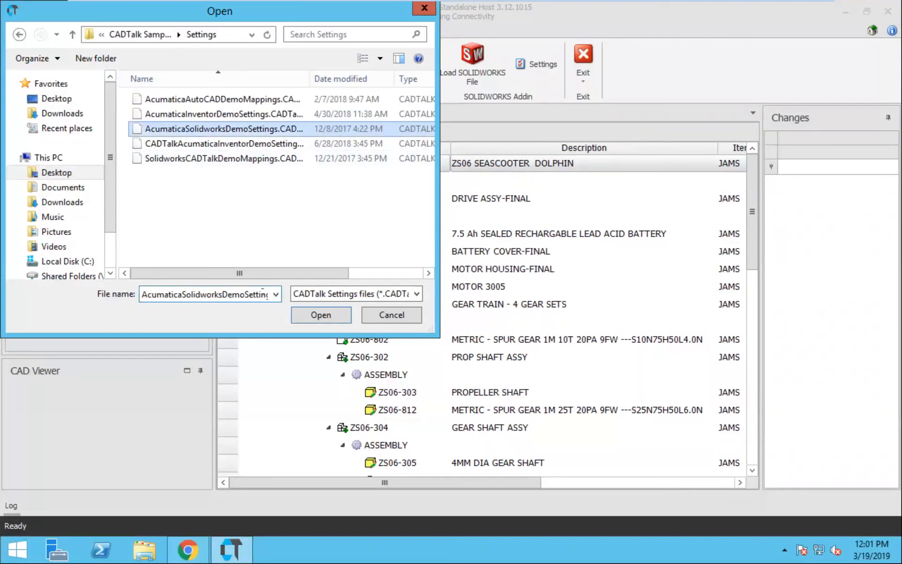
key("Return")
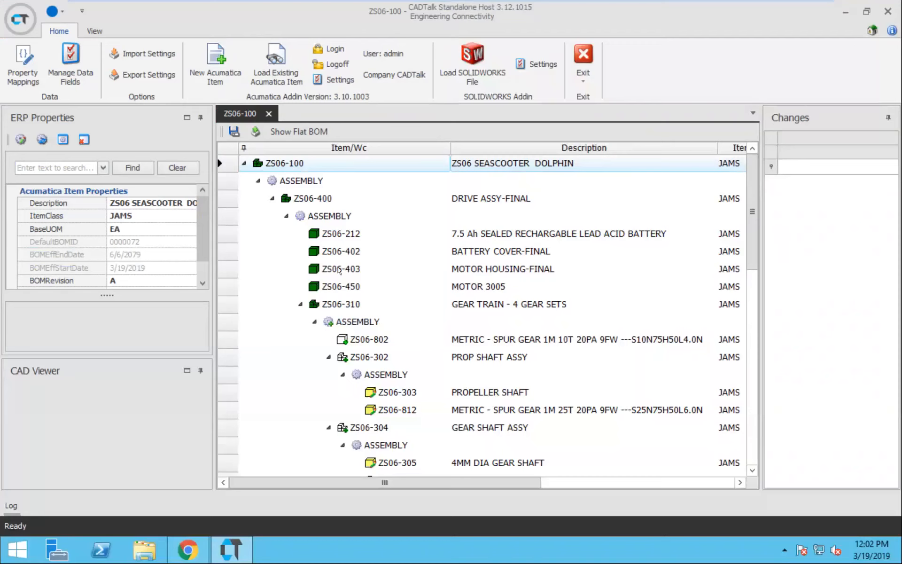
- Close the ZS06-100 BOM and discard its unsaved changes
left_click(270, 113)
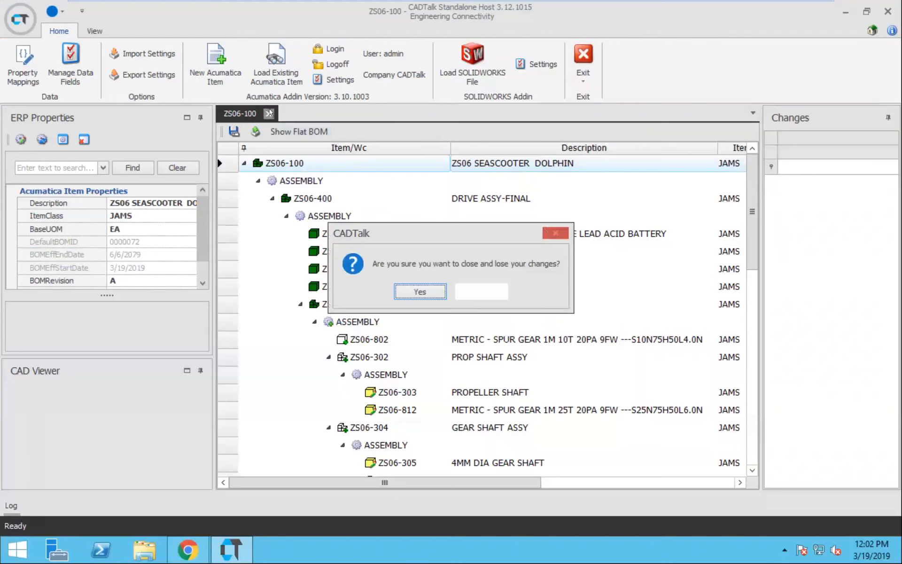
left_click(412, 292)
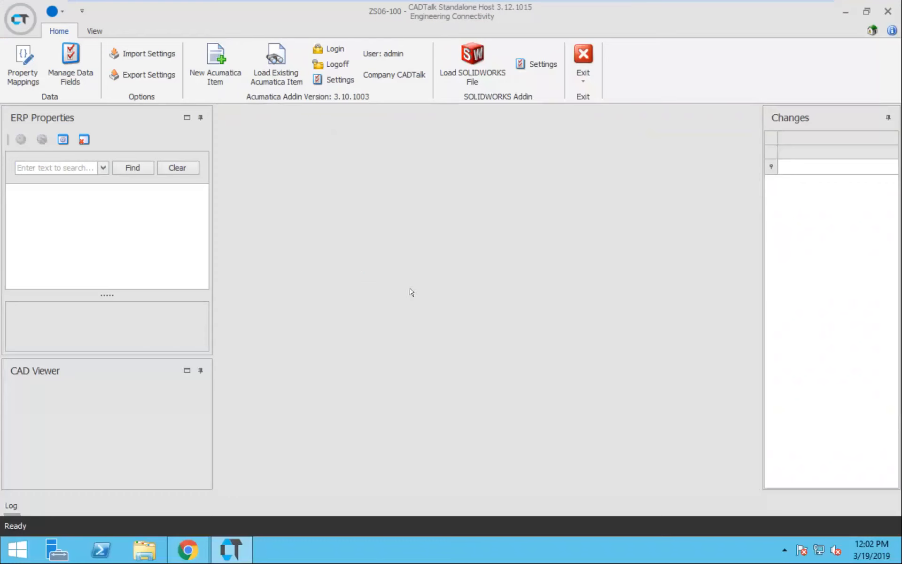